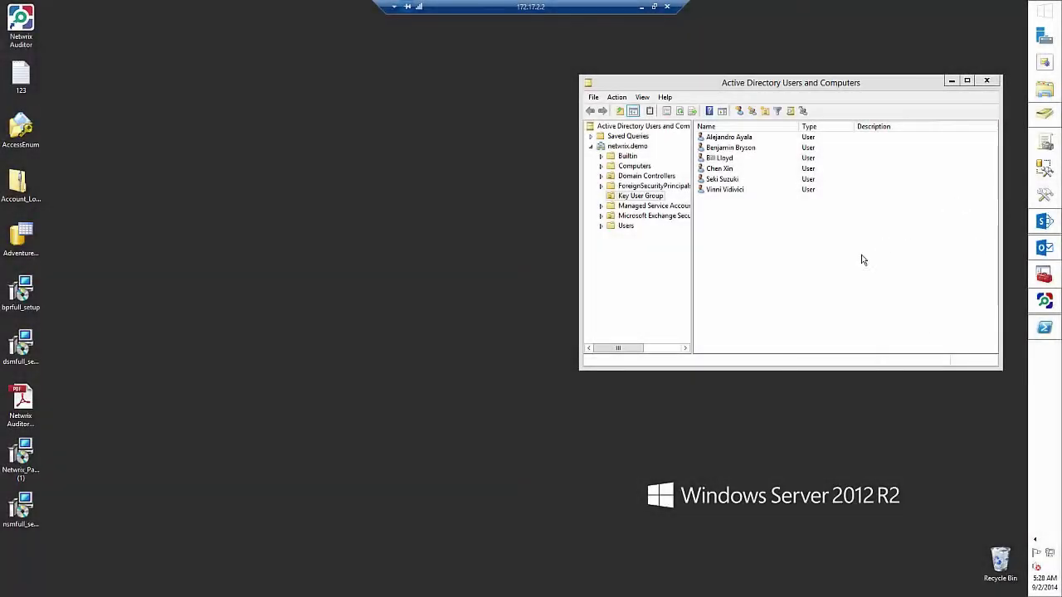
- Edit the Default Domain Controllers Policy and navigate to Computer Configuration's Local Policies > Audit Policy
key("alt+Tab")
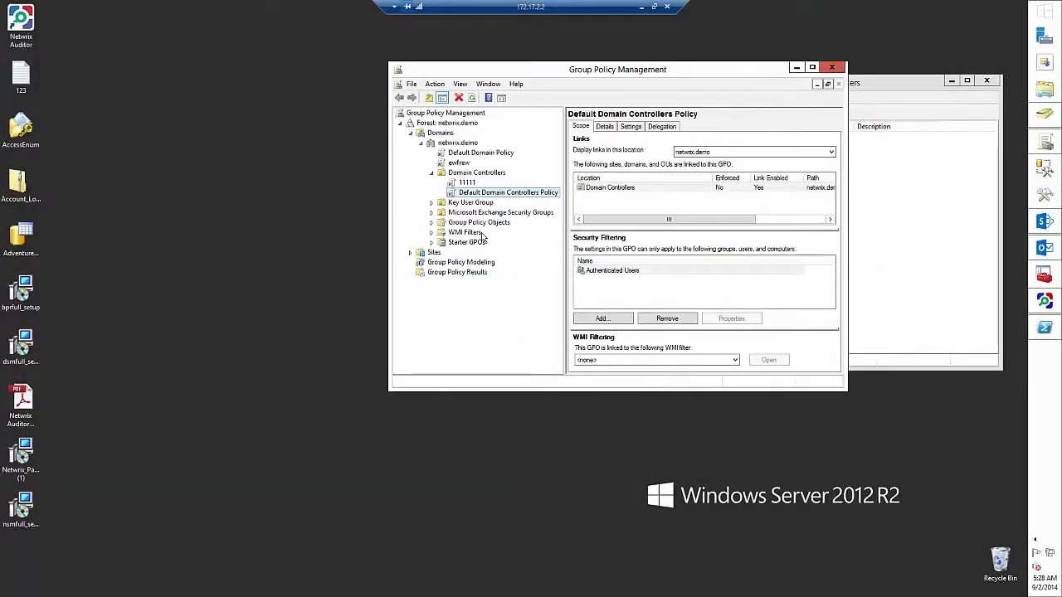
right_click(483, 195)
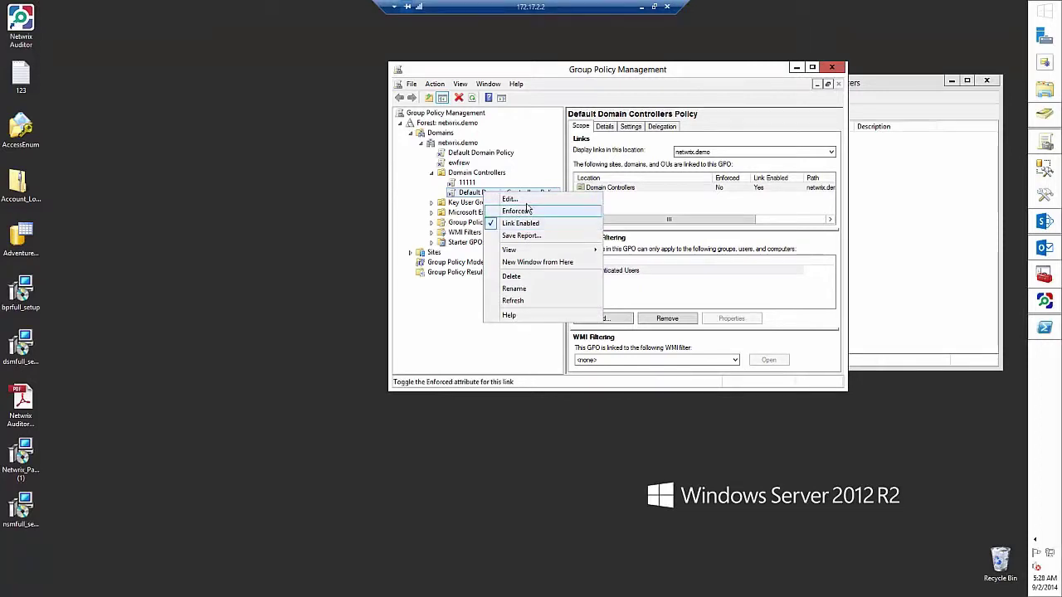
left_click(526, 206)
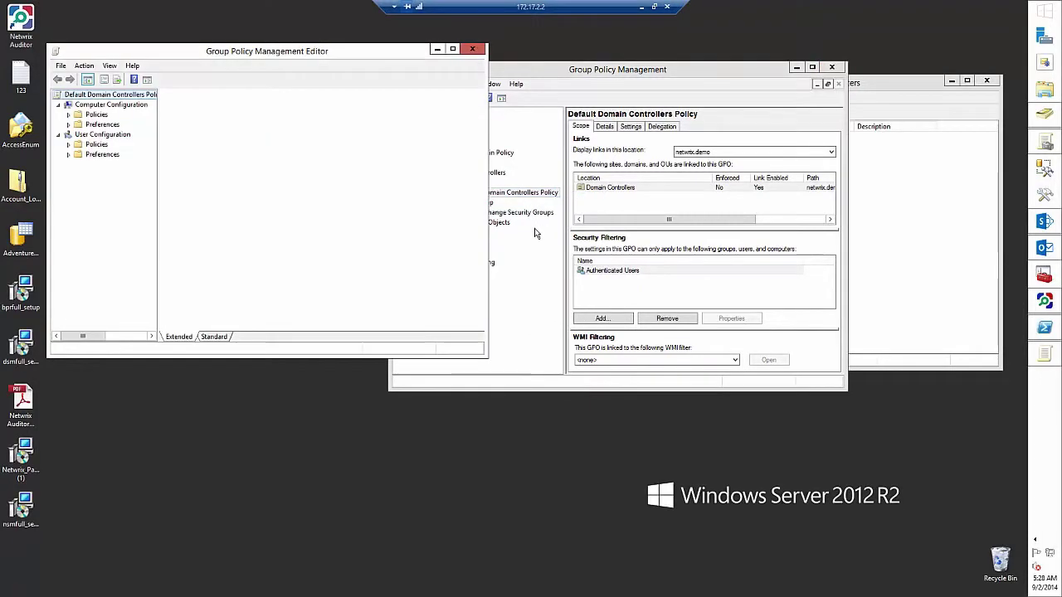
left_click(68, 124)
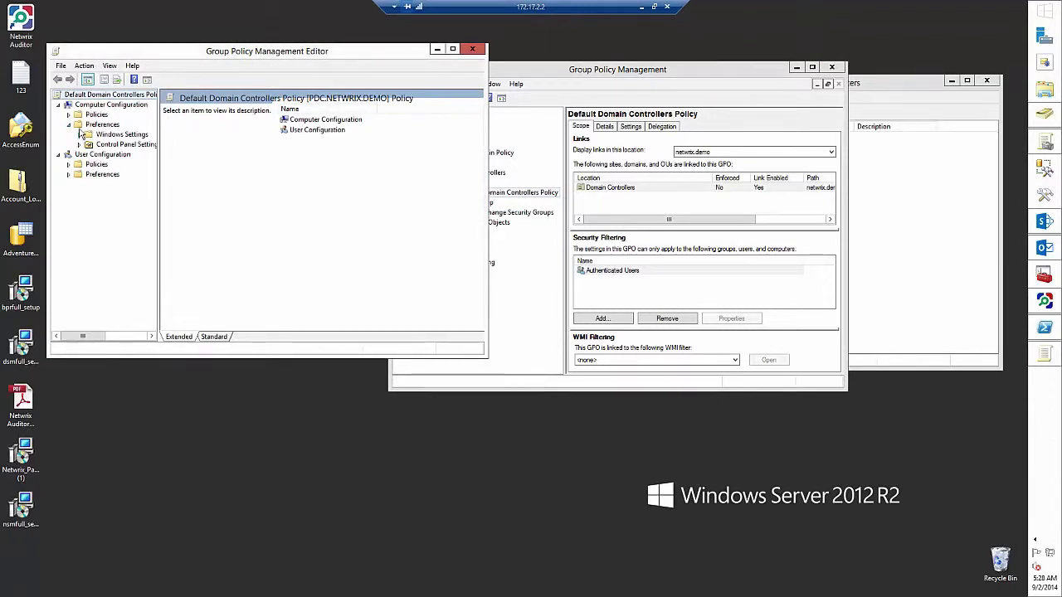
left_click(68, 114)
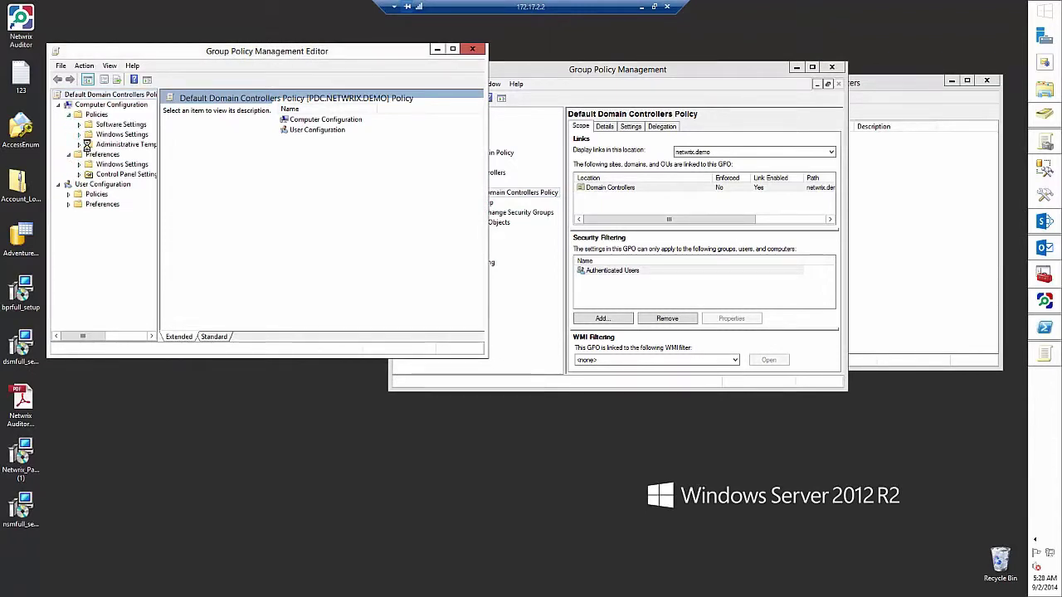
left_click(79, 135)
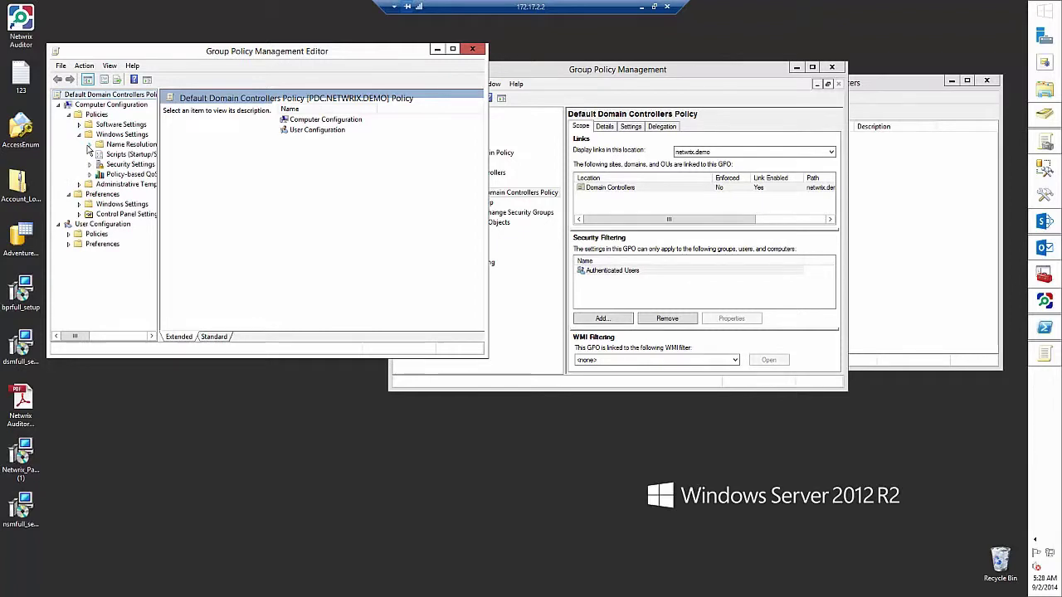
left_click(90, 164)
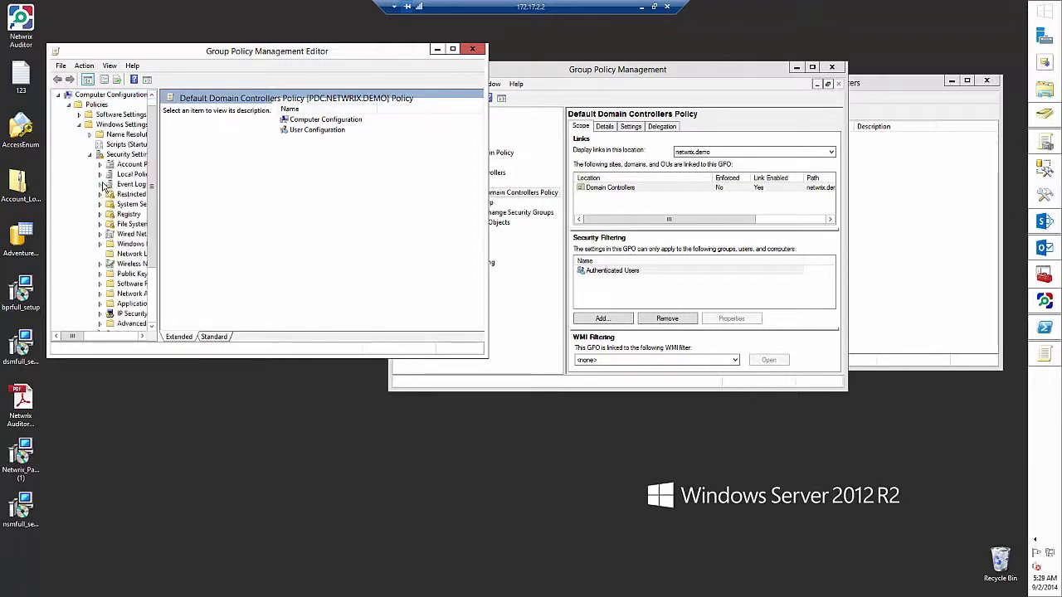
left_click(100, 175)
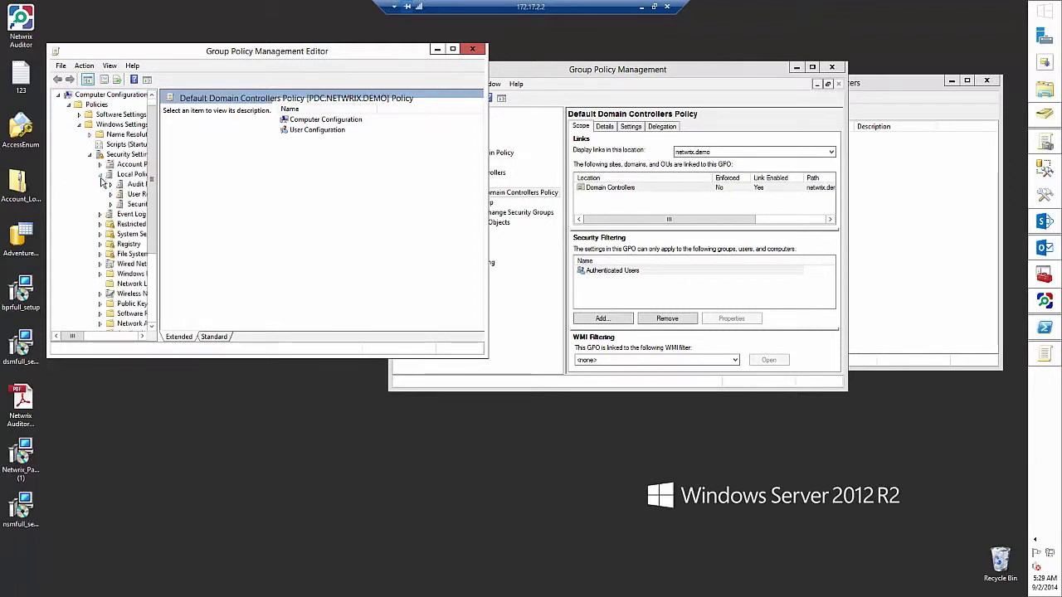
left_click(135, 185)
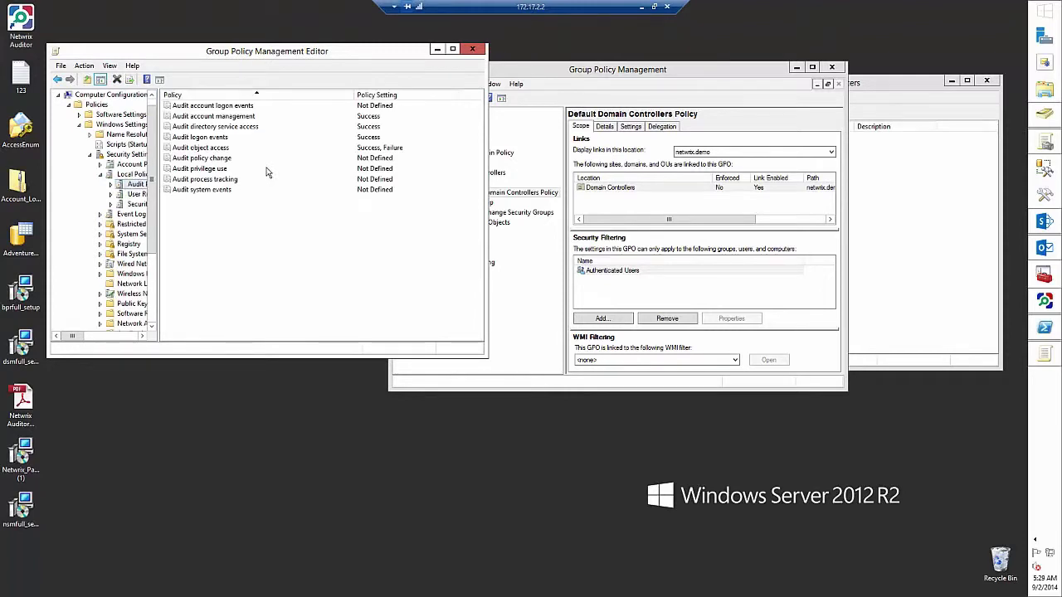
- Set Audit account management to audit Success events
left_click(214, 149)
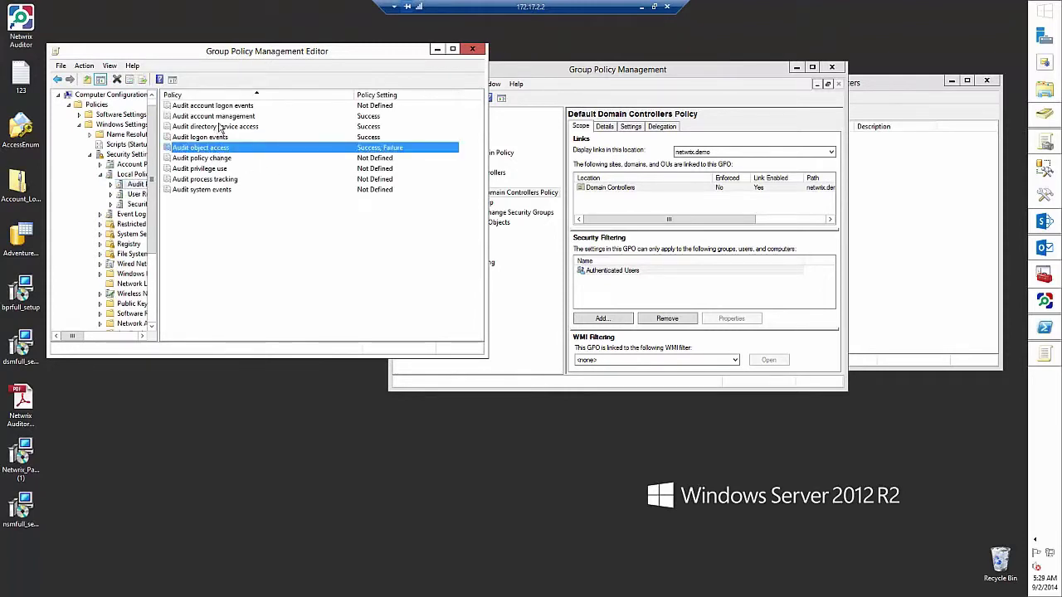
left_click(223, 117)
double_click(224, 120)
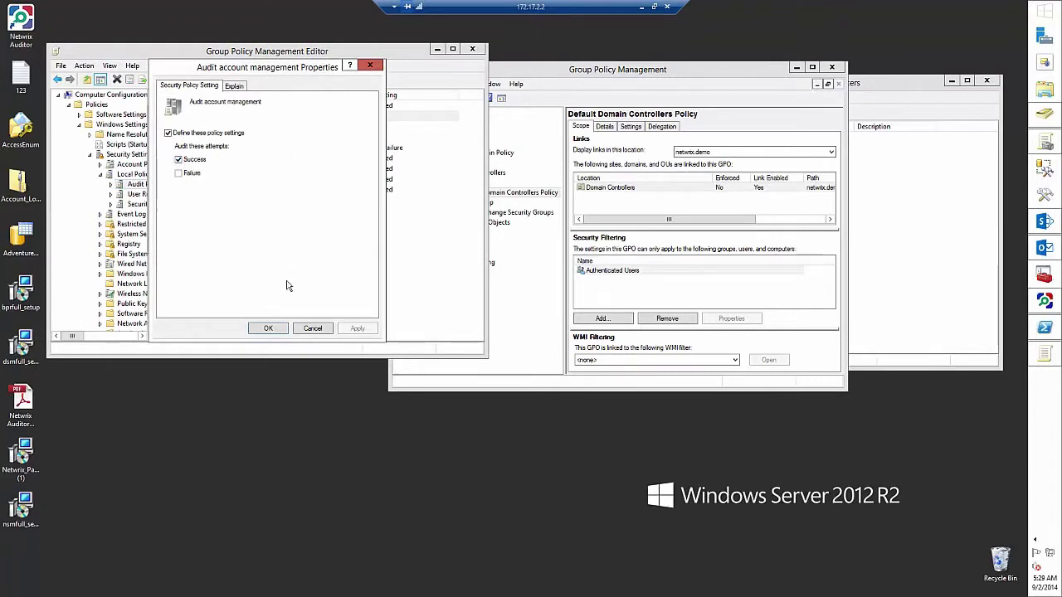
left_click(270, 328)
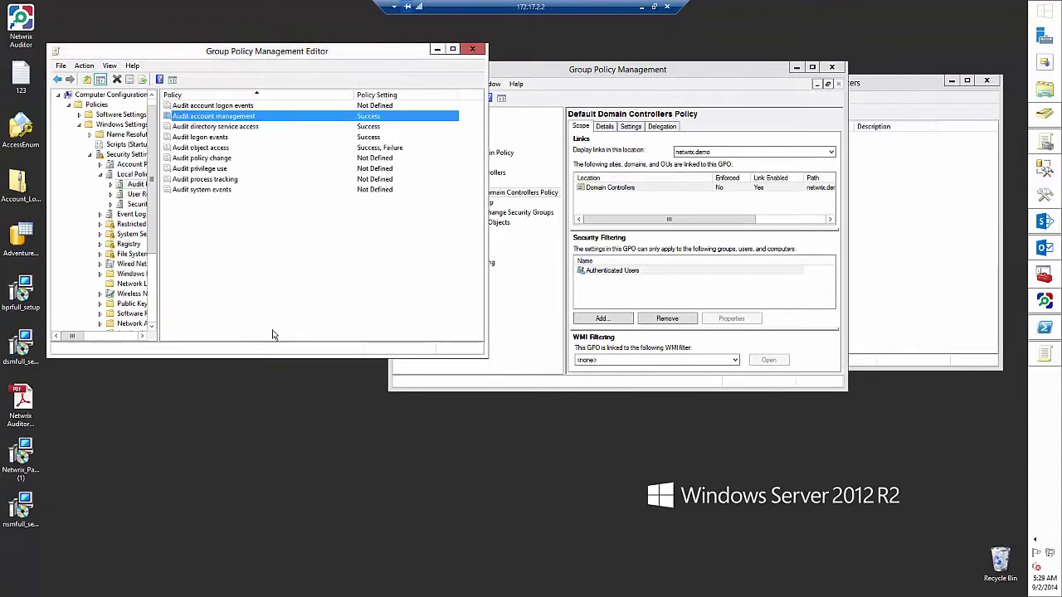
- Close the Group Policy windows, launch Event Viewer maximized and open the Windows Logs Security log
left_click(471, 50)
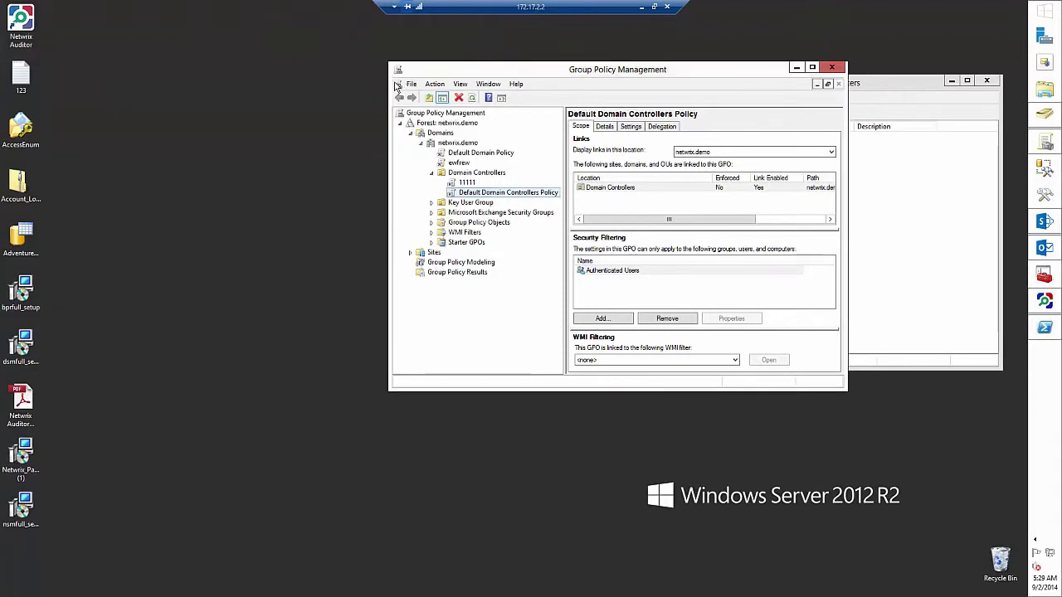
left_click(831, 67)
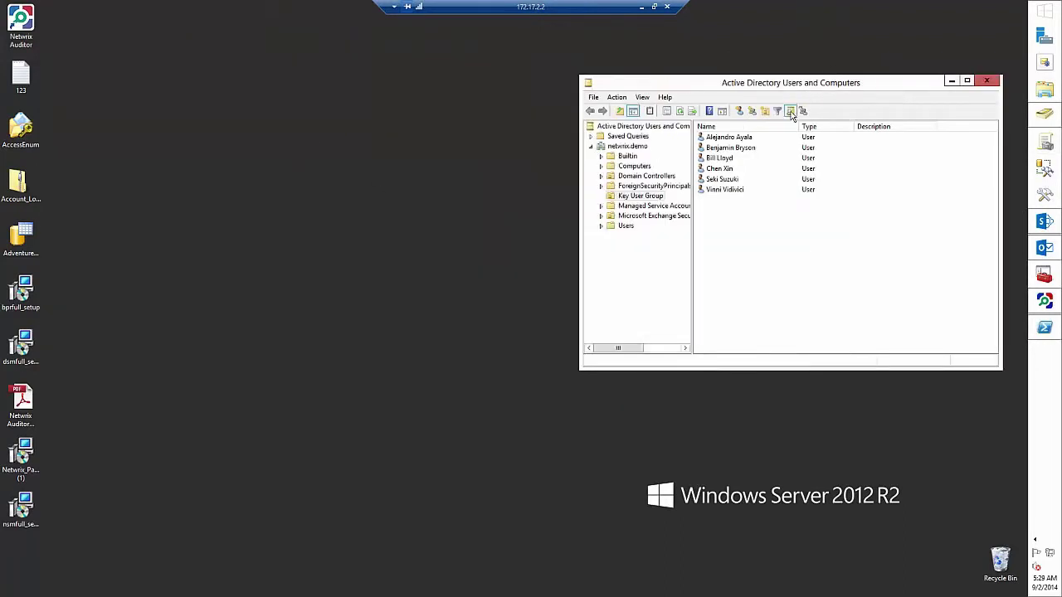
key("super+r")
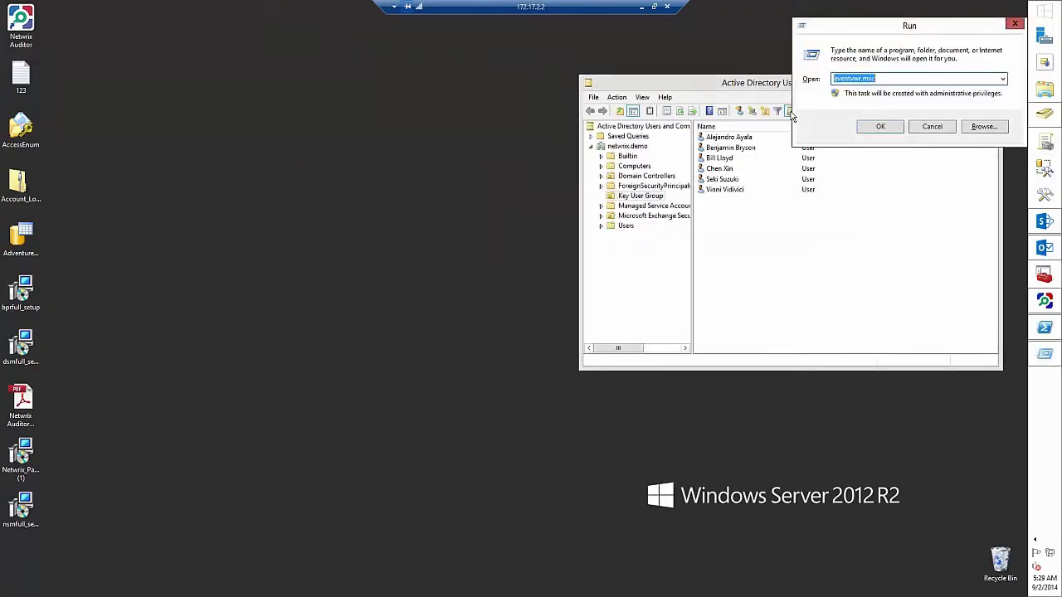
key("Return")
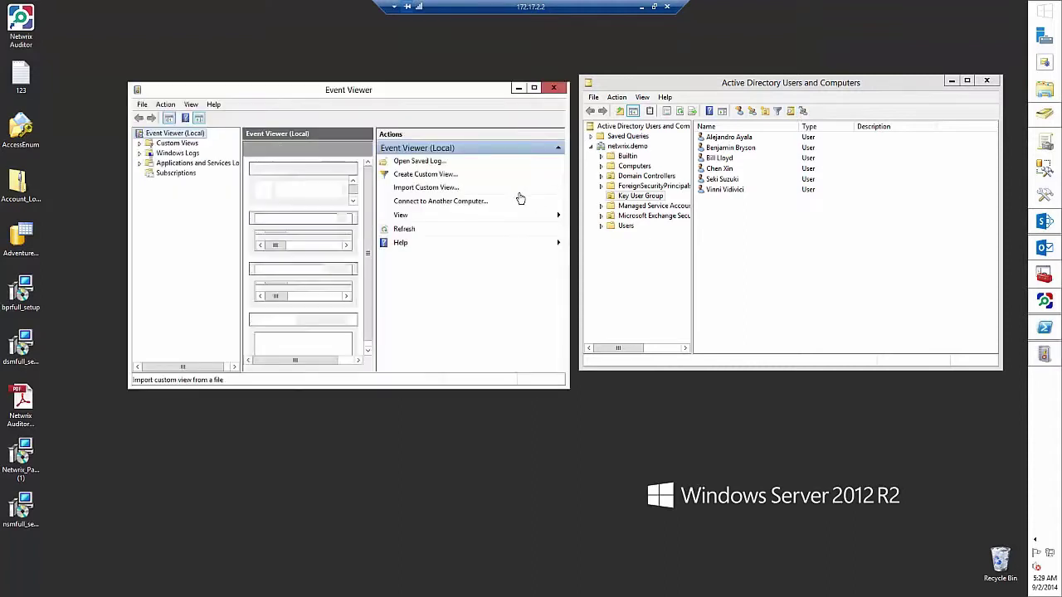
left_click(535, 88)
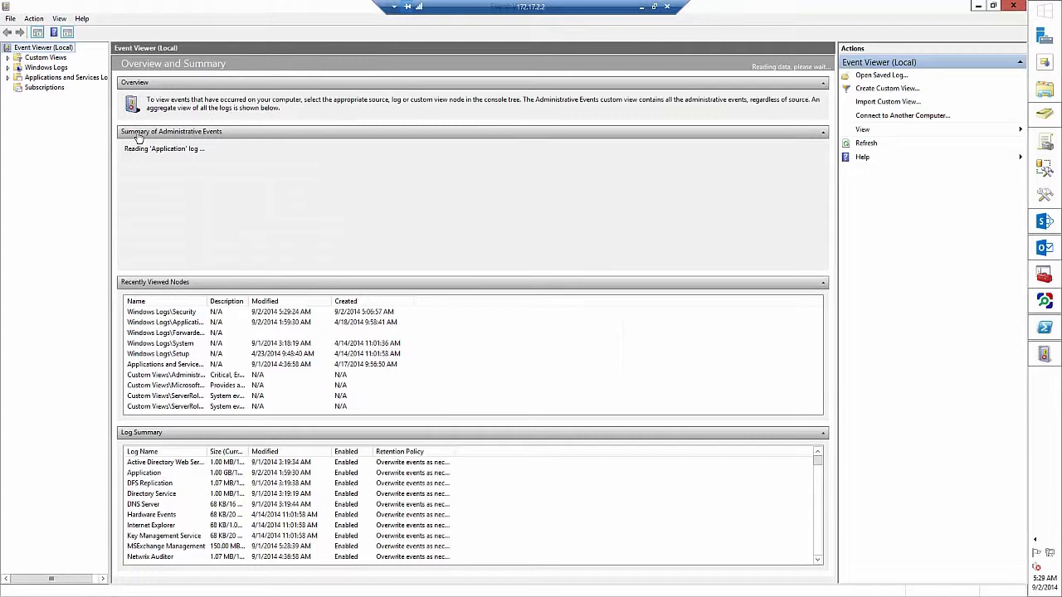
left_click(9, 68)
left_click(45, 87)
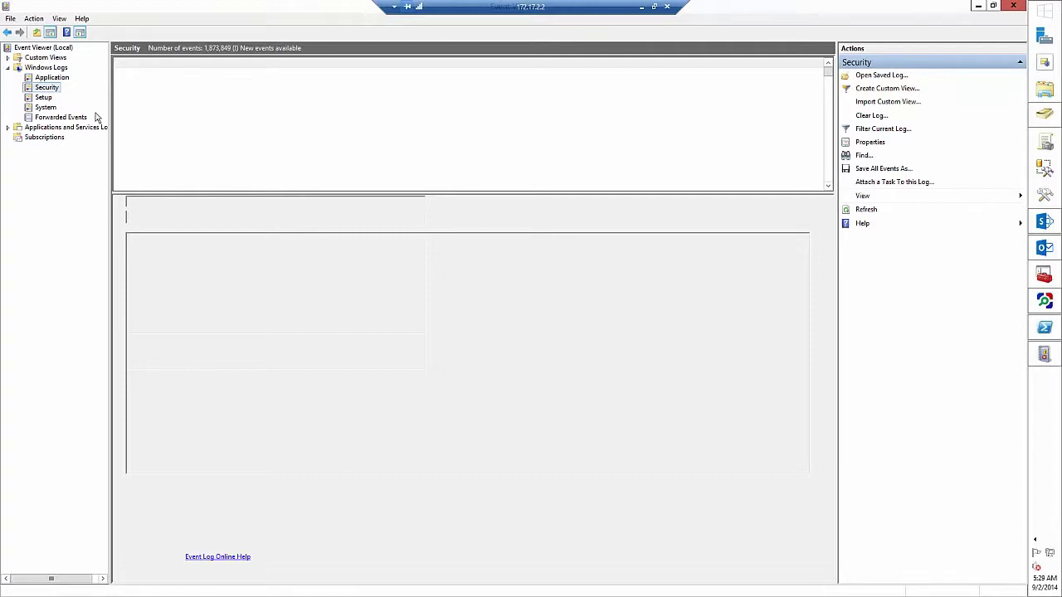
- Start a new user in Key User Group and fill in its first, last and logon names
right_click(50, 88)
left_click(30, 189)
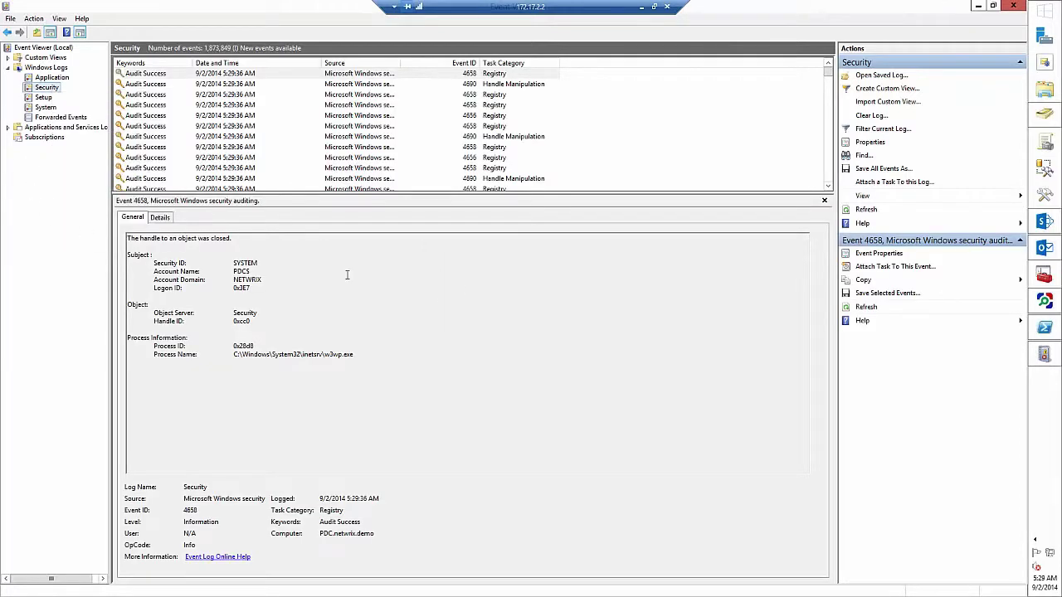
key("alt+Tab")
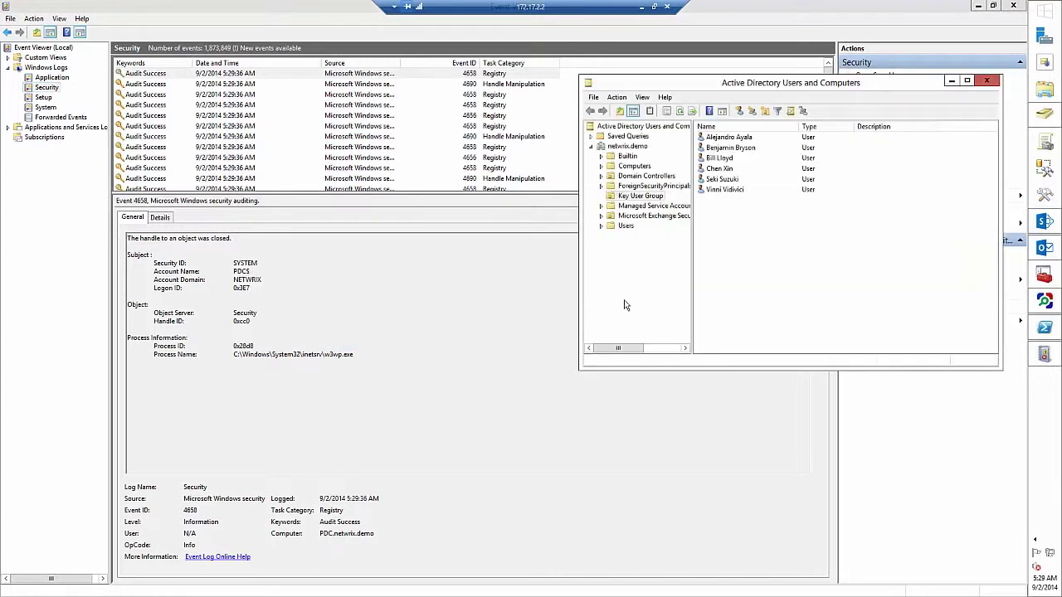
right_click(658, 199)
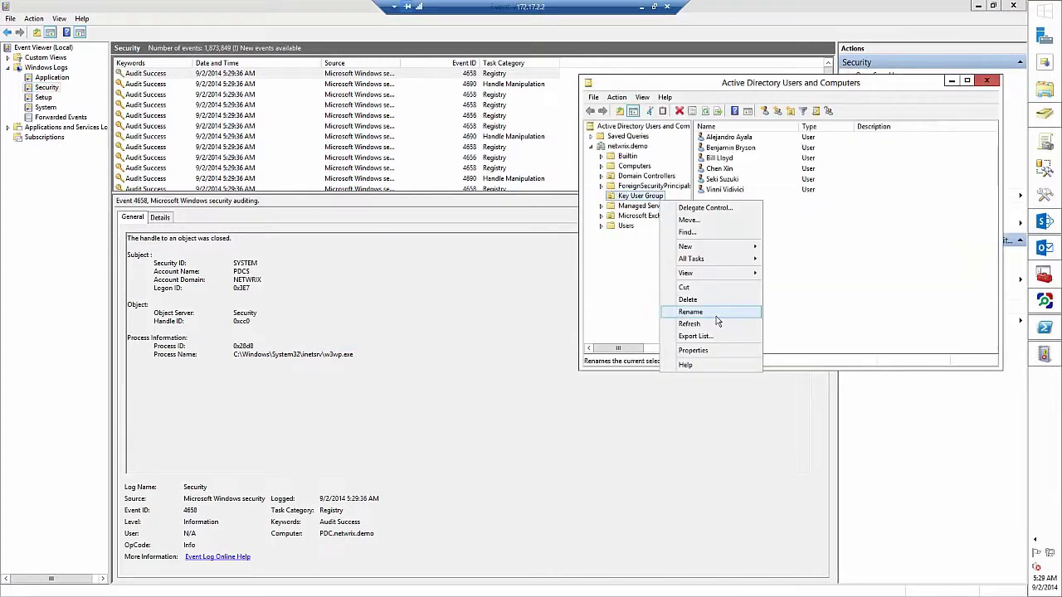
mouse_move(715, 247)
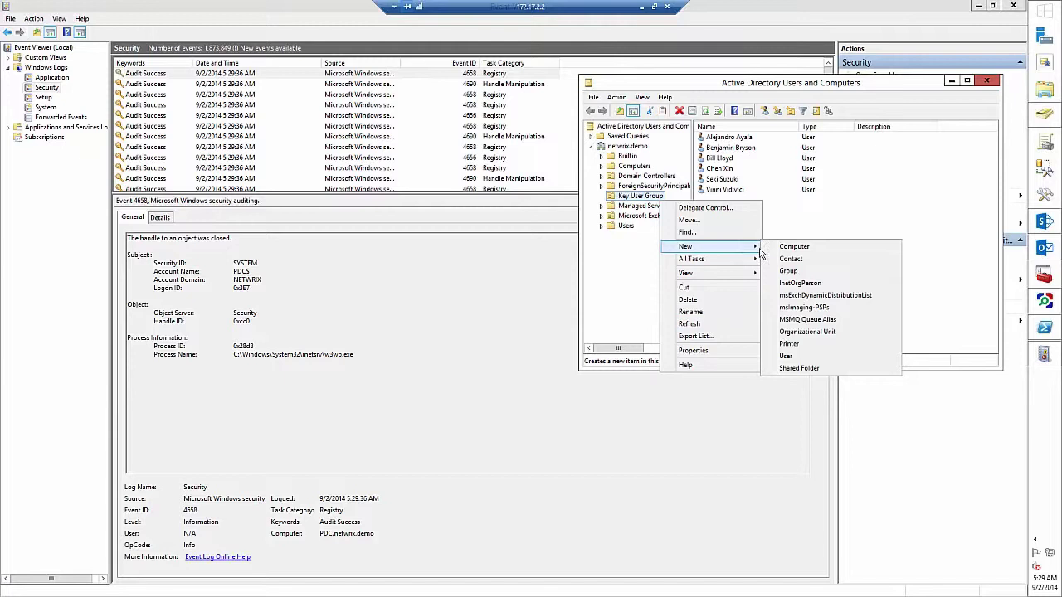
left_click(805, 355)
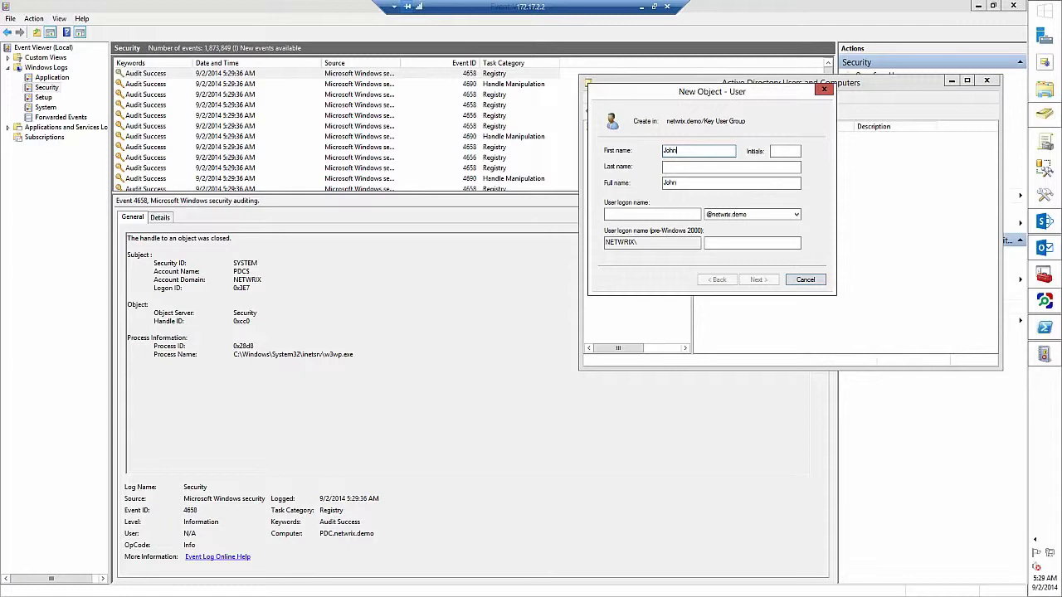
key("Tab")
key("Tab")
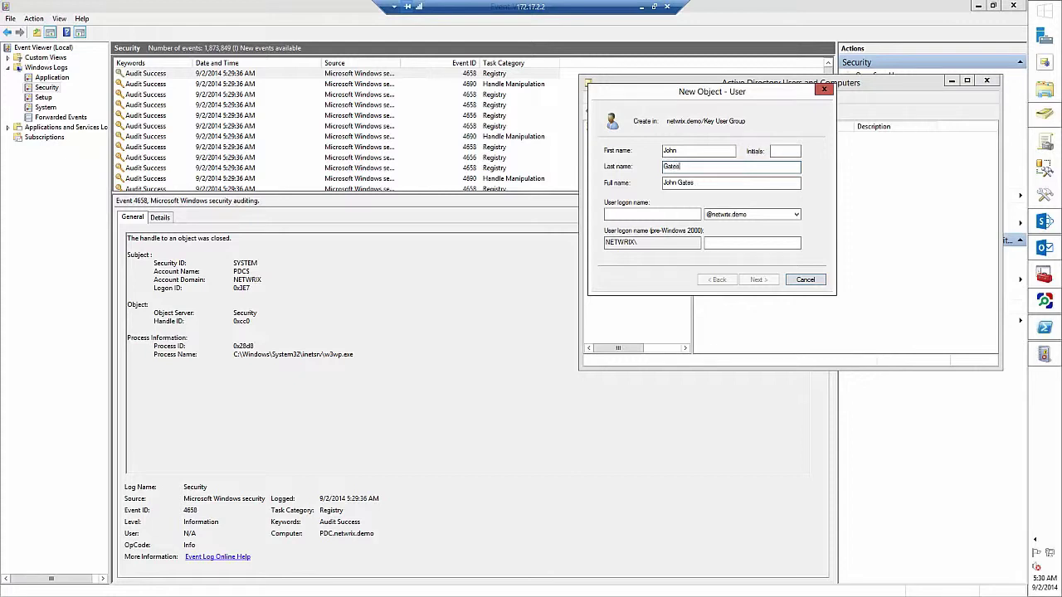
left_click(661, 213)
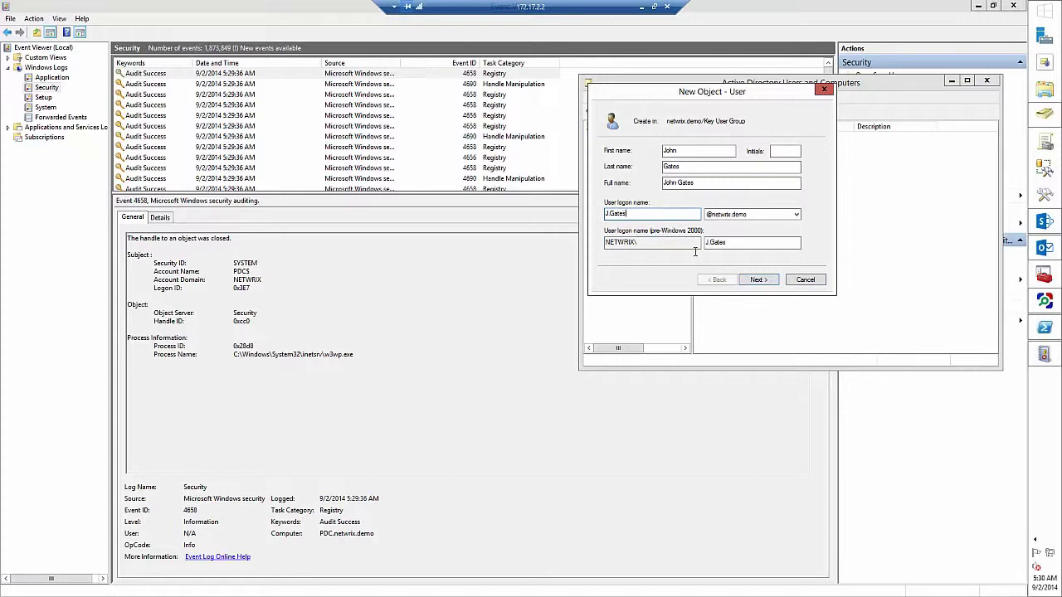
- Set and confirm the new user's password, then finish creating the account
left_click(749, 277)
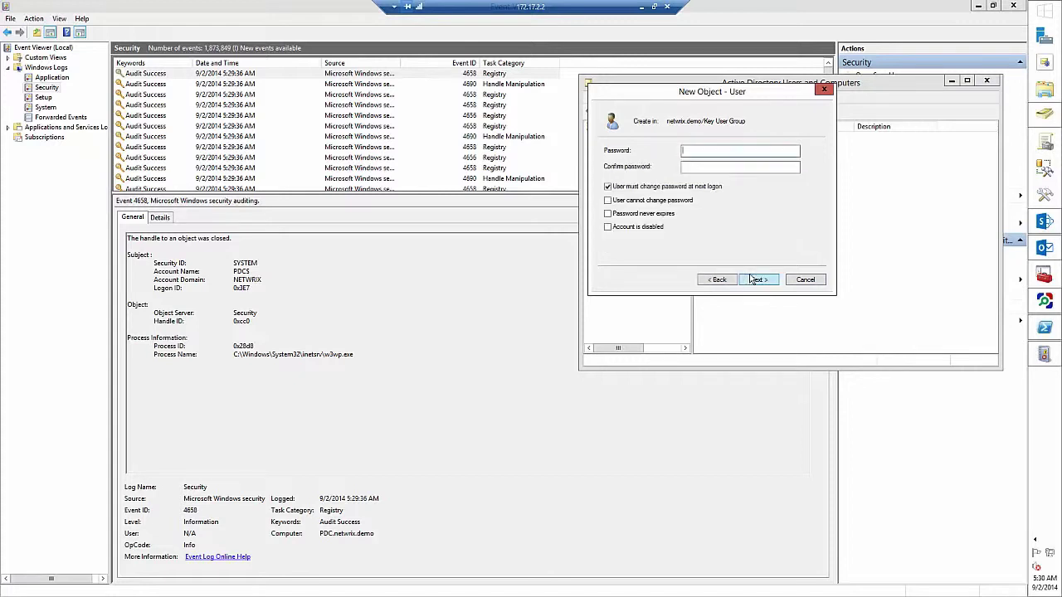
type("******")
left_click(740, 167)
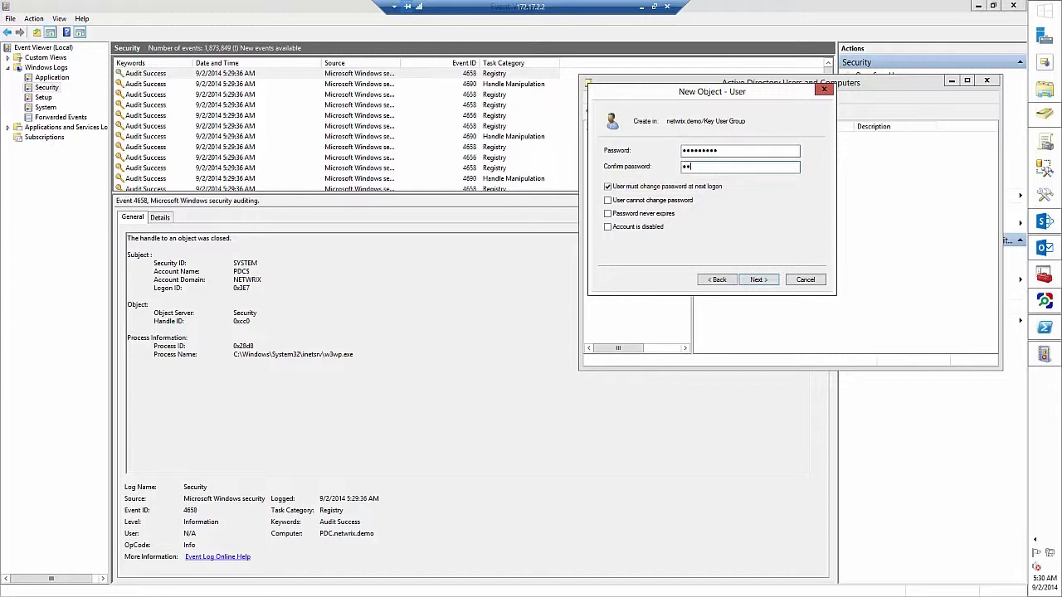
type("****")
left_click(755, 283)
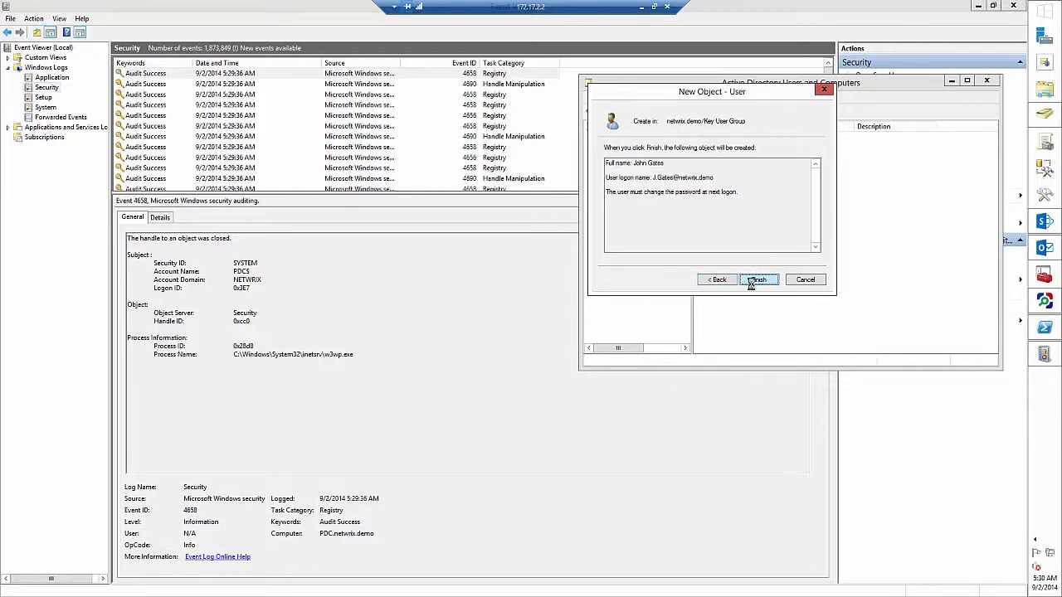
left_click(754, 285)
- In the fourth user's properties, enter a telephone number on the General page
right_click(719, 169)
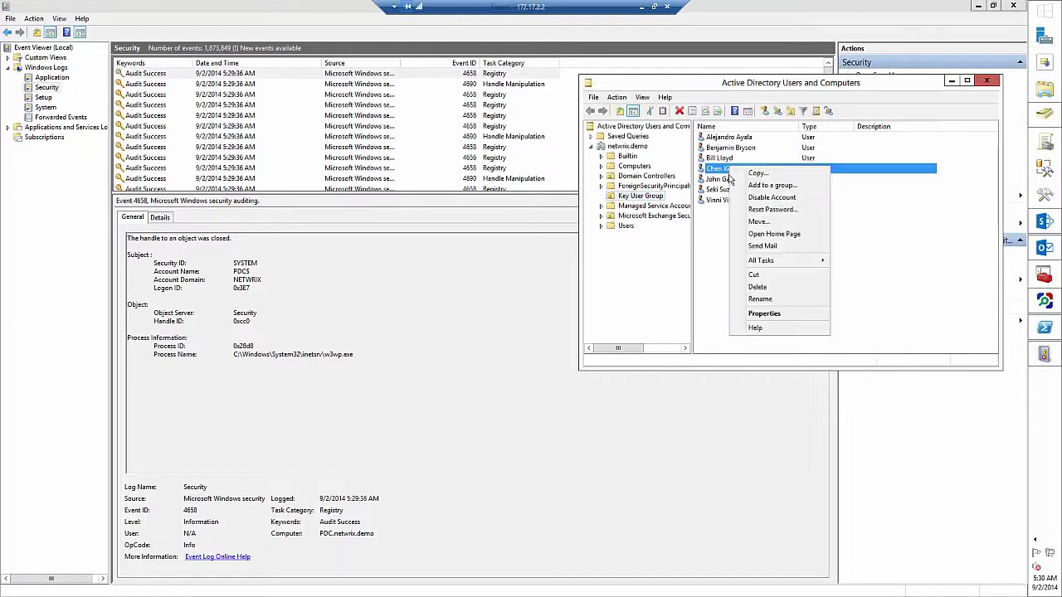
left_click(763, 313)
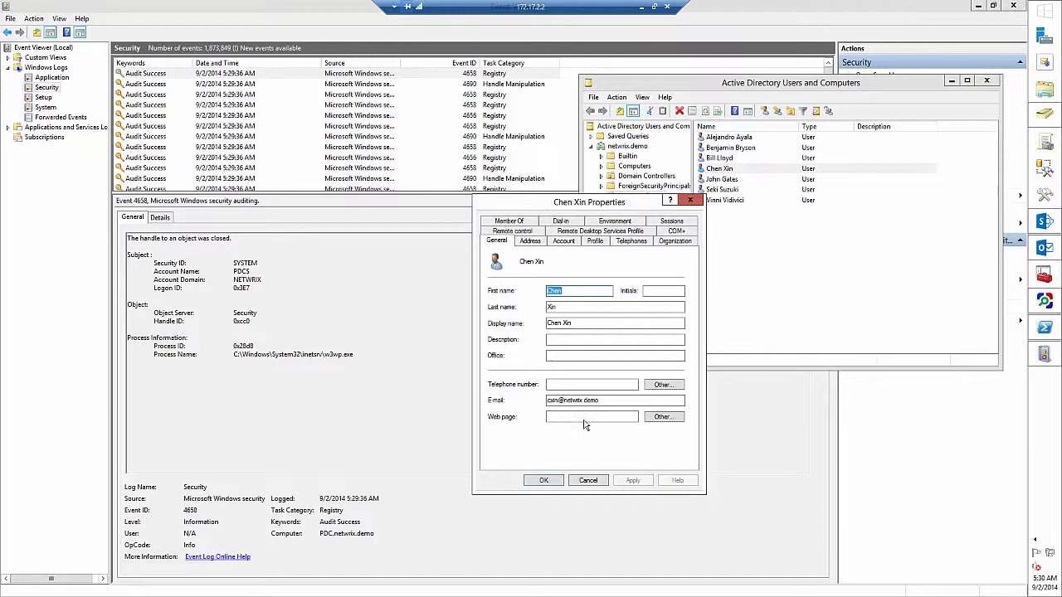
left_click(556, 386)
type("3762")
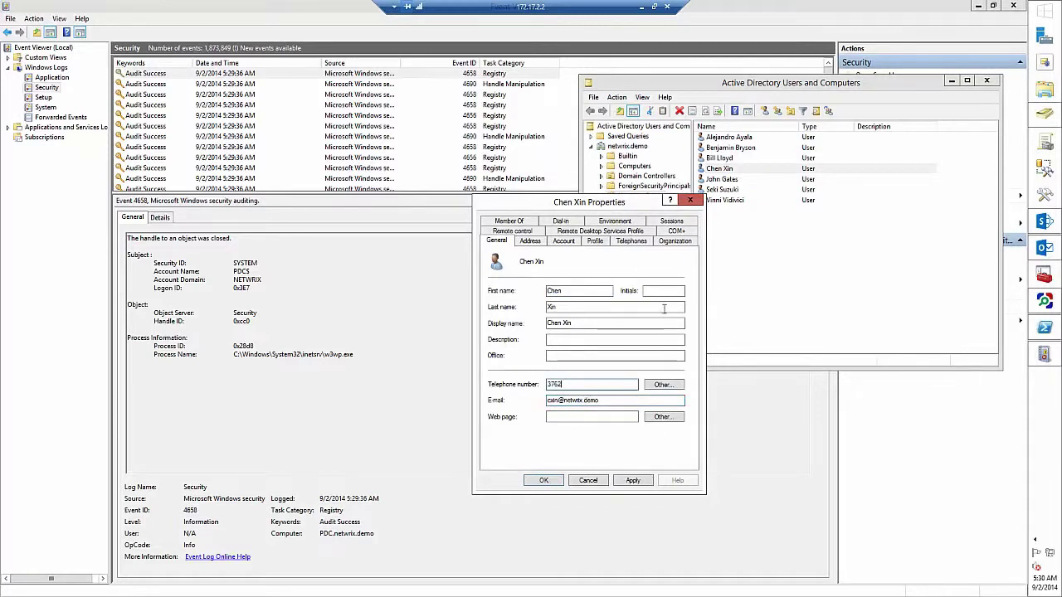
- Set the job title to Senior Specialist and the department to Marketing
left_click(674, 240)
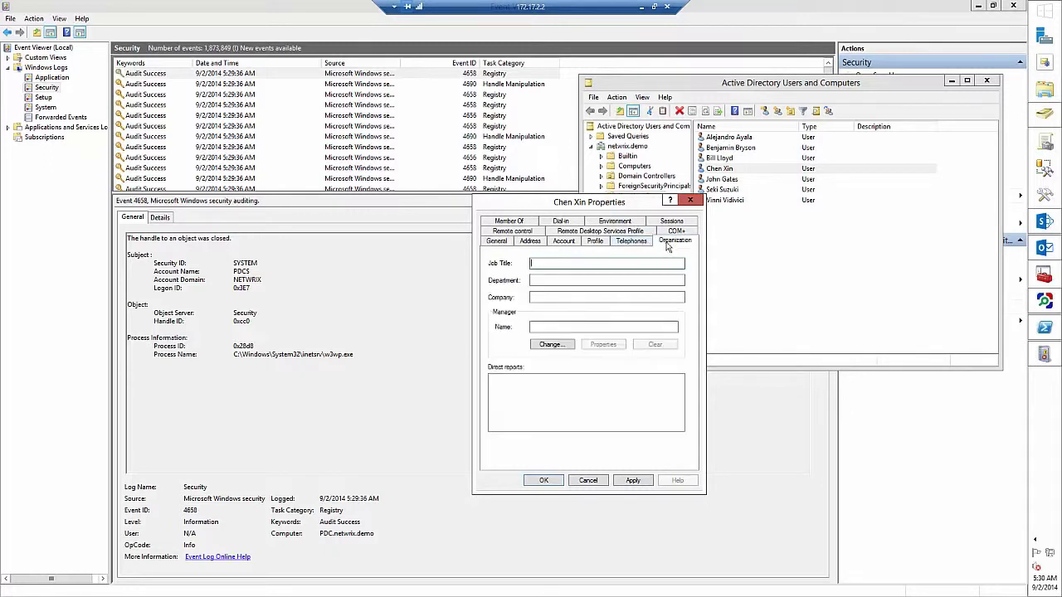
left_click(544, 264)
type("Senior Specialist")
left_click(581, 281)
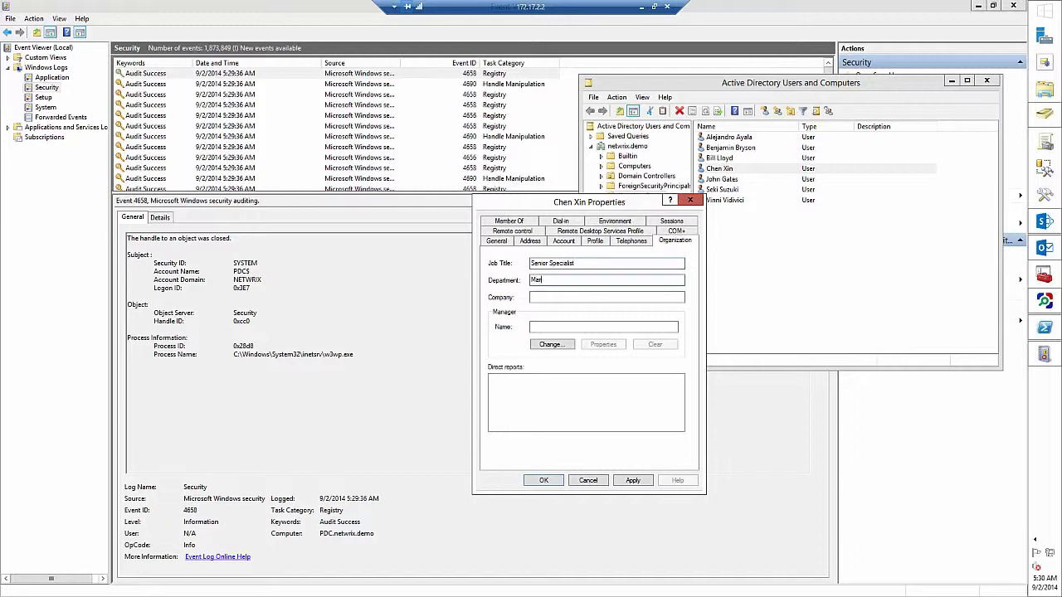
type("Marketing")
- Save the fourth user's property changes, then disable the third user's account
left_click(636, 483)
left_click(543, 481)
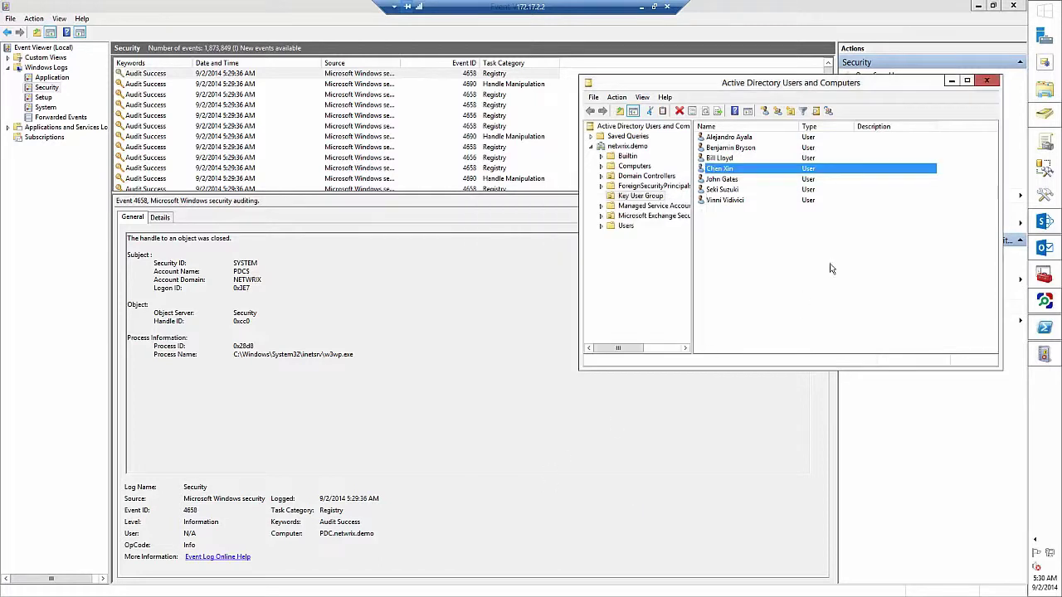
right_click(720, 161)
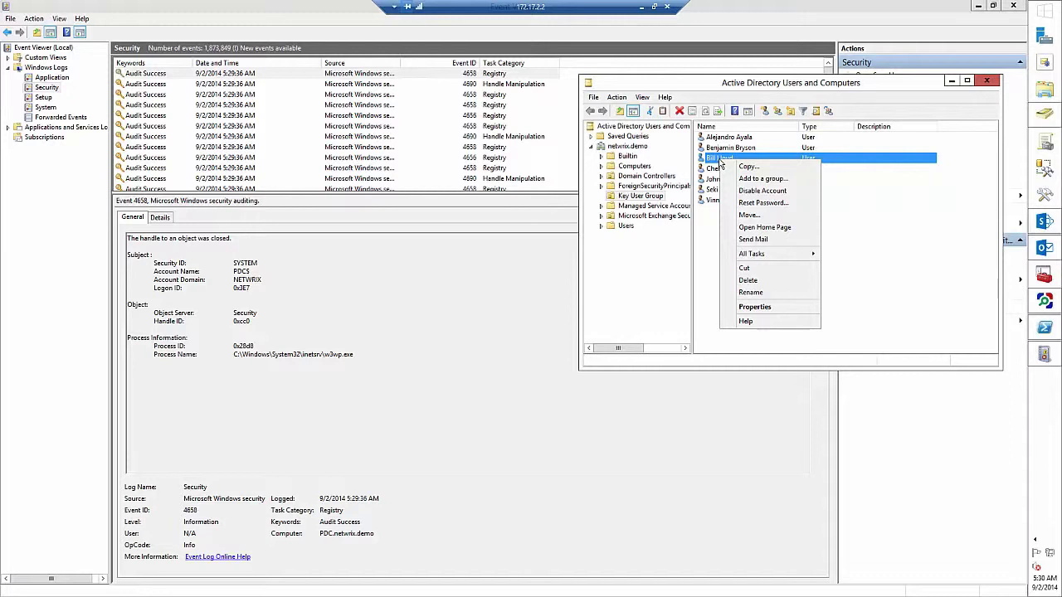
left_click(751, 192)
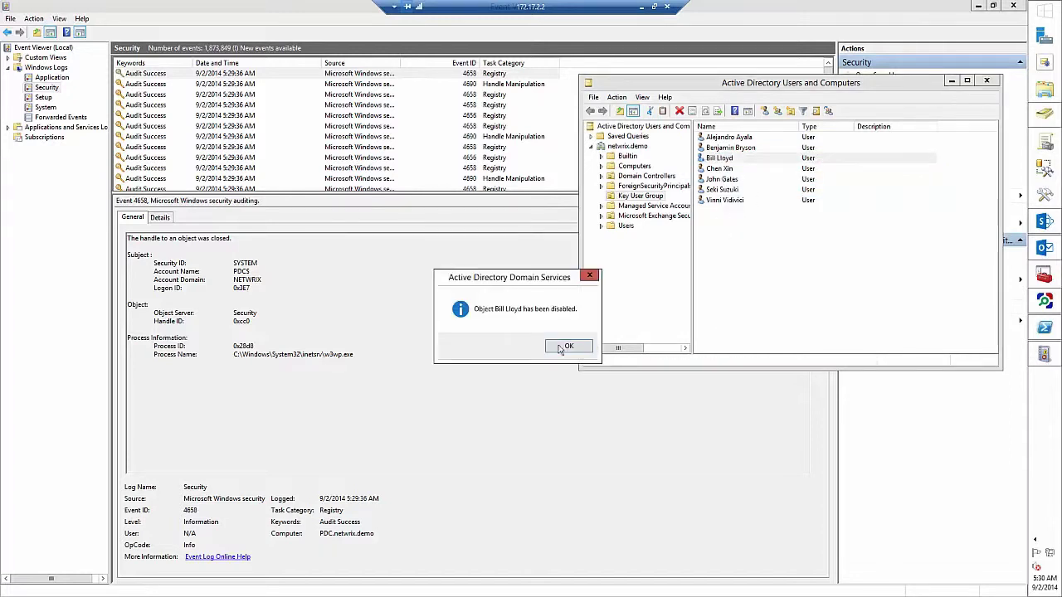
left_click(628, 345)
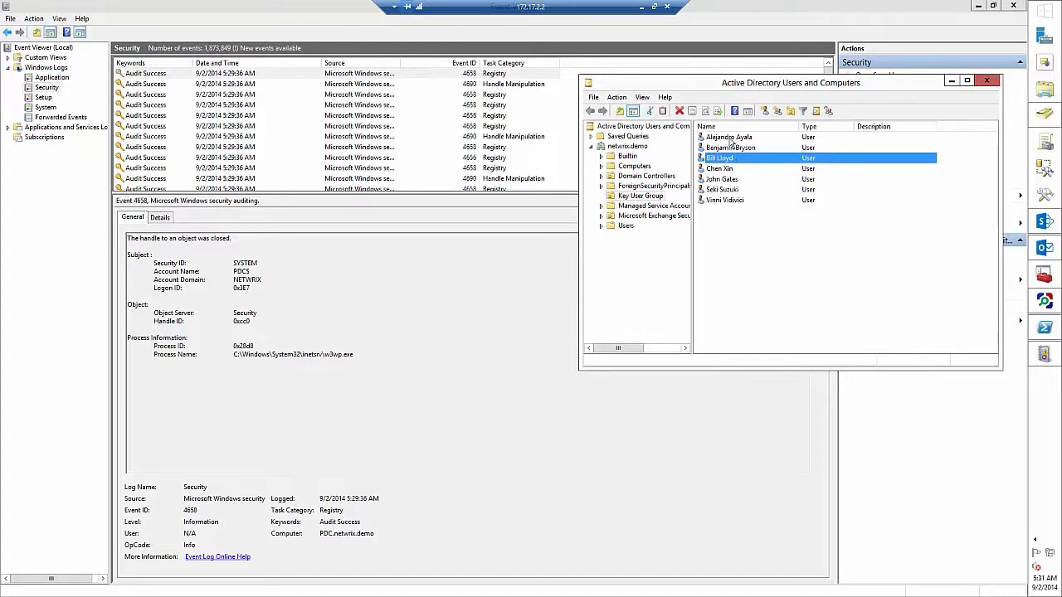
- Delete the last user from Key User Group
right_click(710, 200)
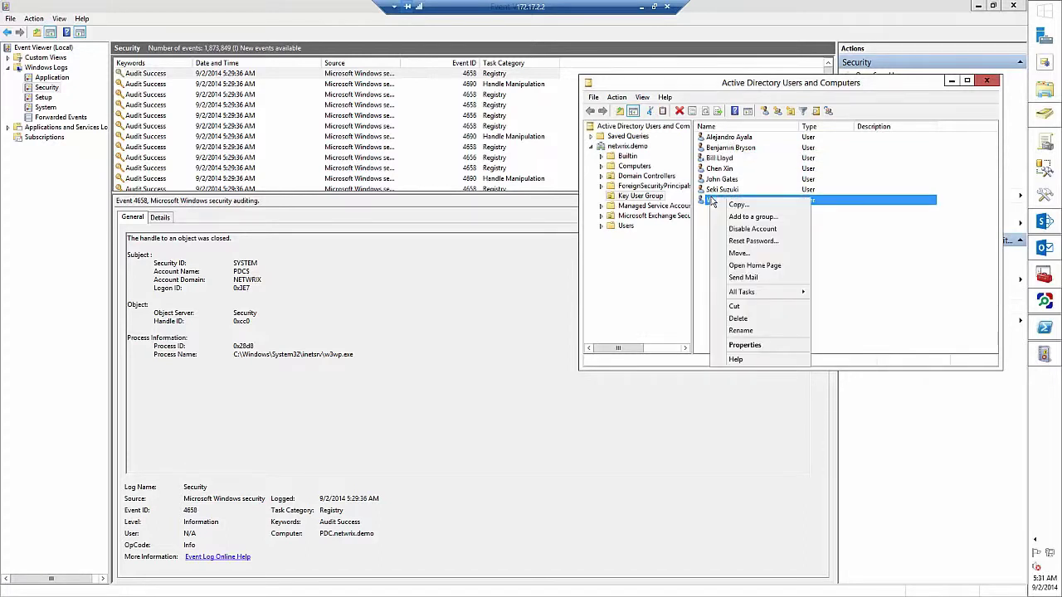
left_click(737, 318)
key("Return")
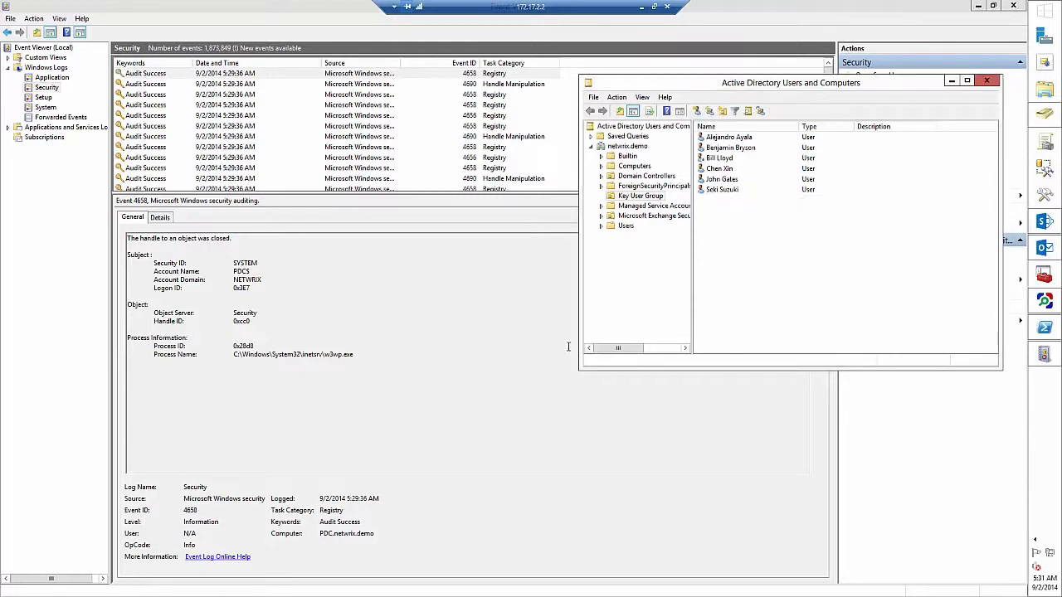
- Filter the Security log to Event ID 4720 and inspect the newest account-created event's name attributes
left_click(53, 90)
right_click(53, 90)
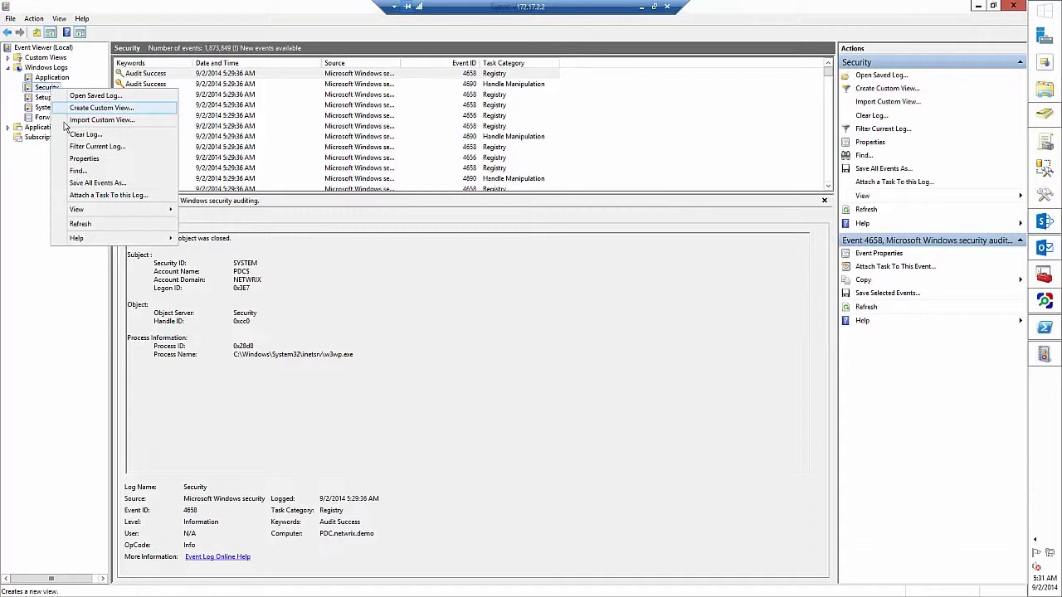
left_click(94, 146)
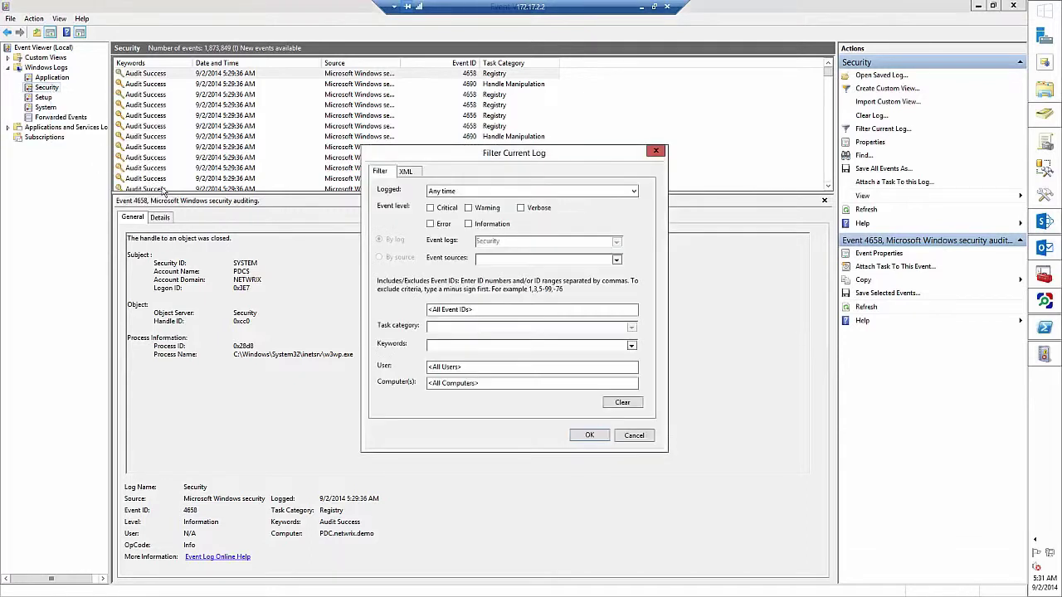
left_click(462, 310)
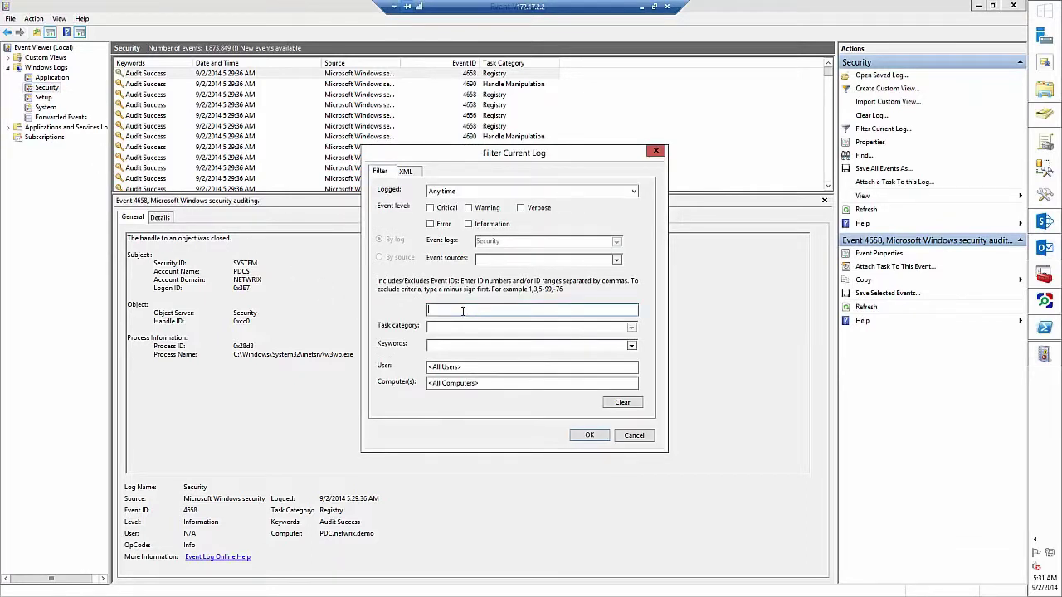
type("4720")
key("Return")
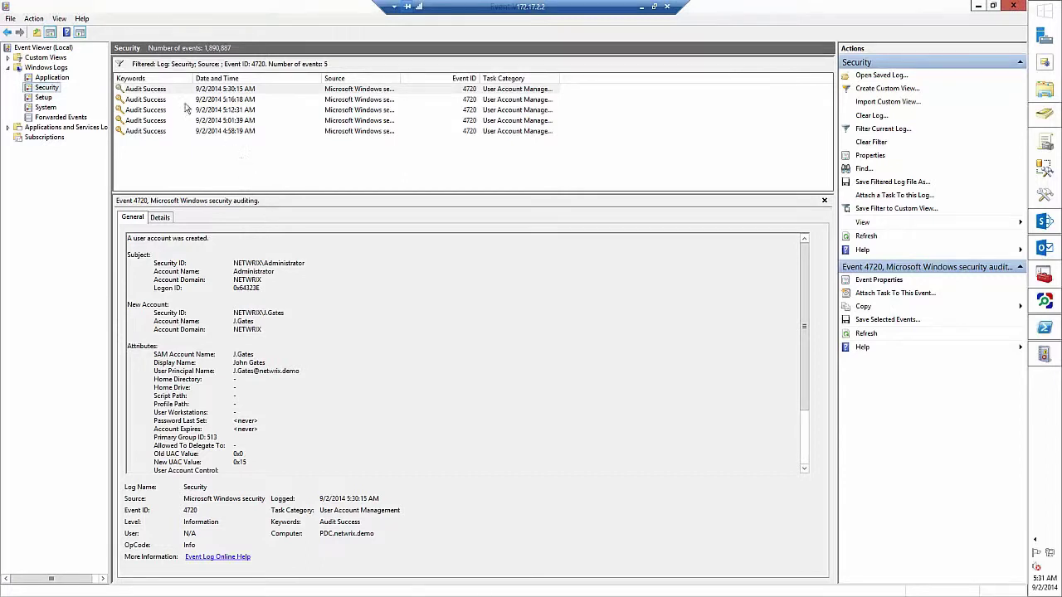
left_click(185, 90)
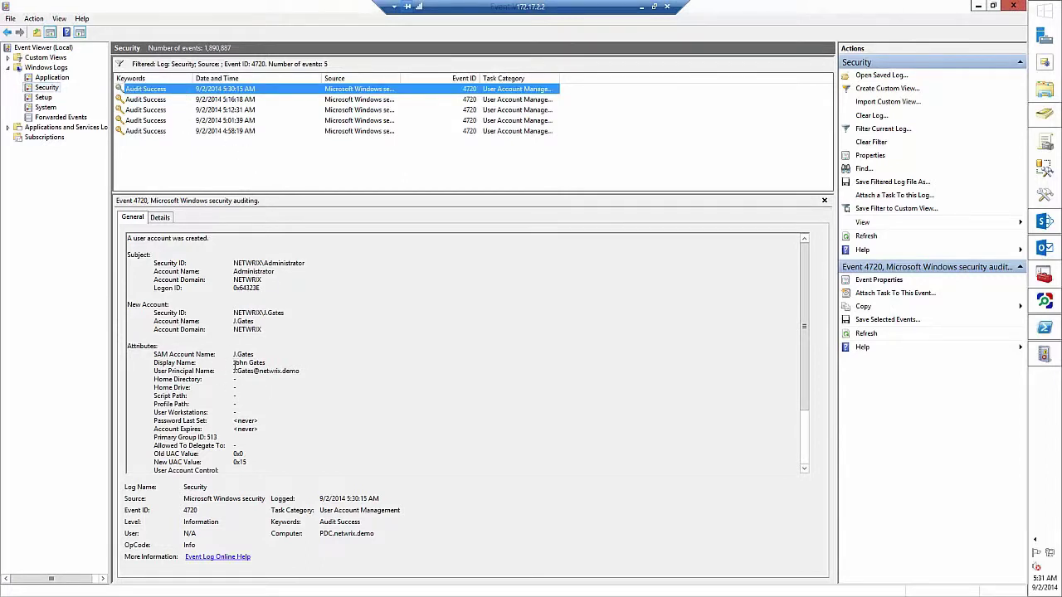
left_click_drag(234, 354, 297, 375)
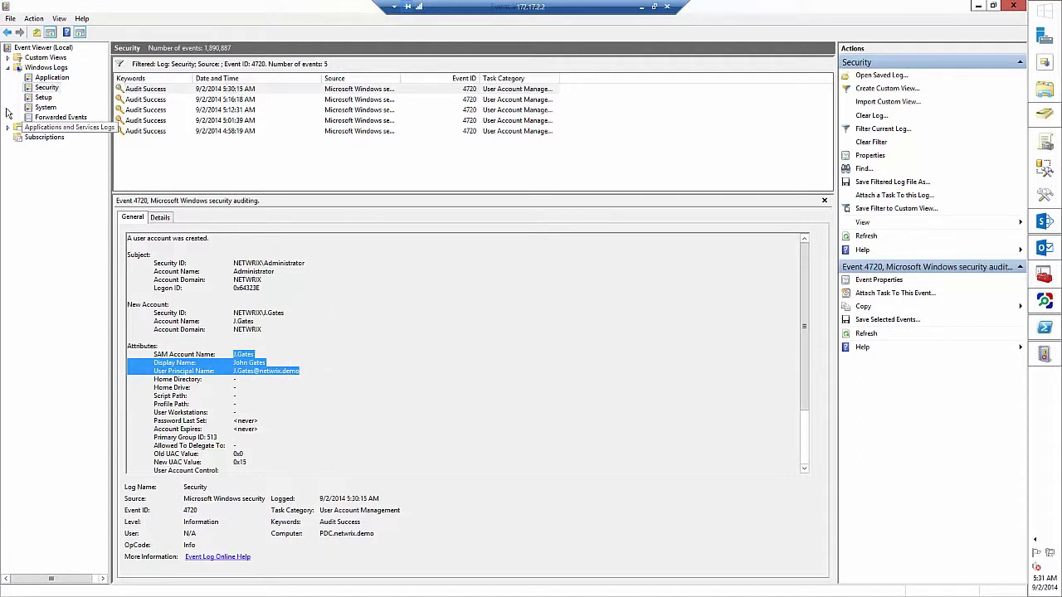
- Change the Security log filter to Event ID 4738
right_click(46, 89)
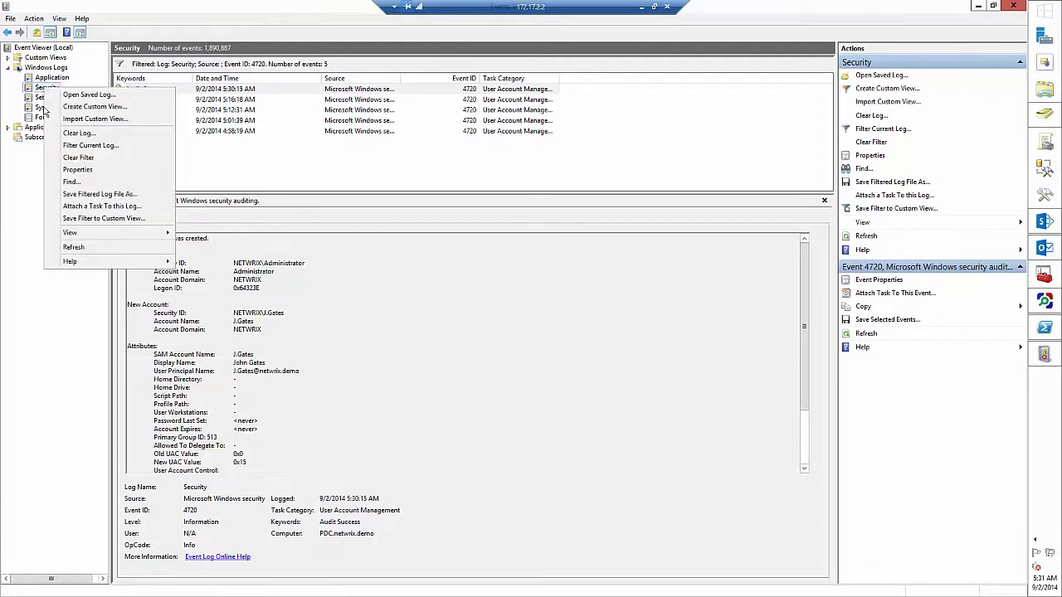
left_click(90, 145)
left_click(463, 309)
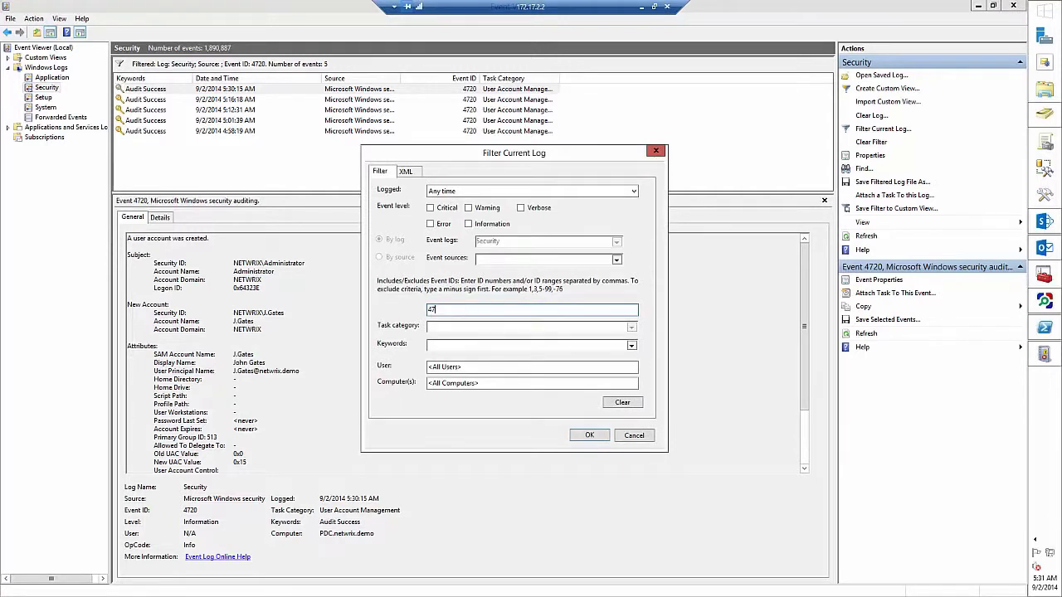
key("Return")
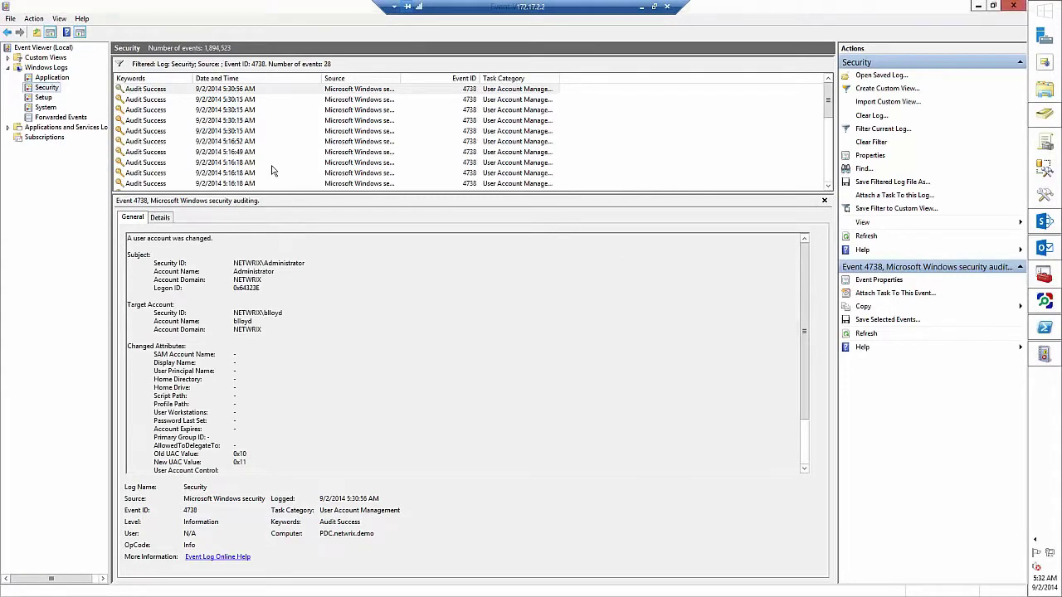
- Browse the account-changed events and inspect the second one's security ID and account name
left_click(258, 91)
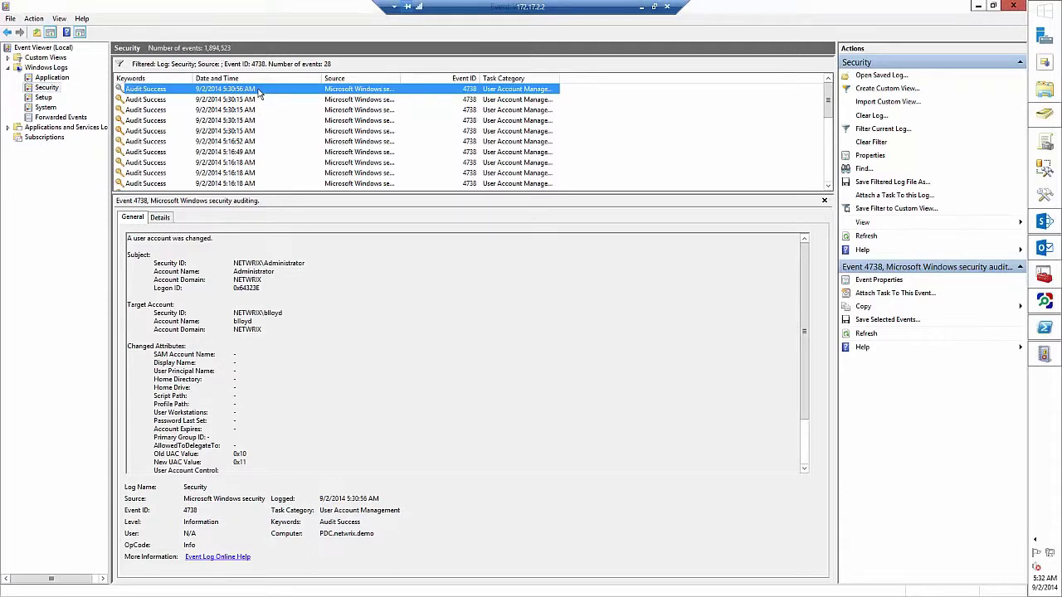
key("Down")
key("Down")
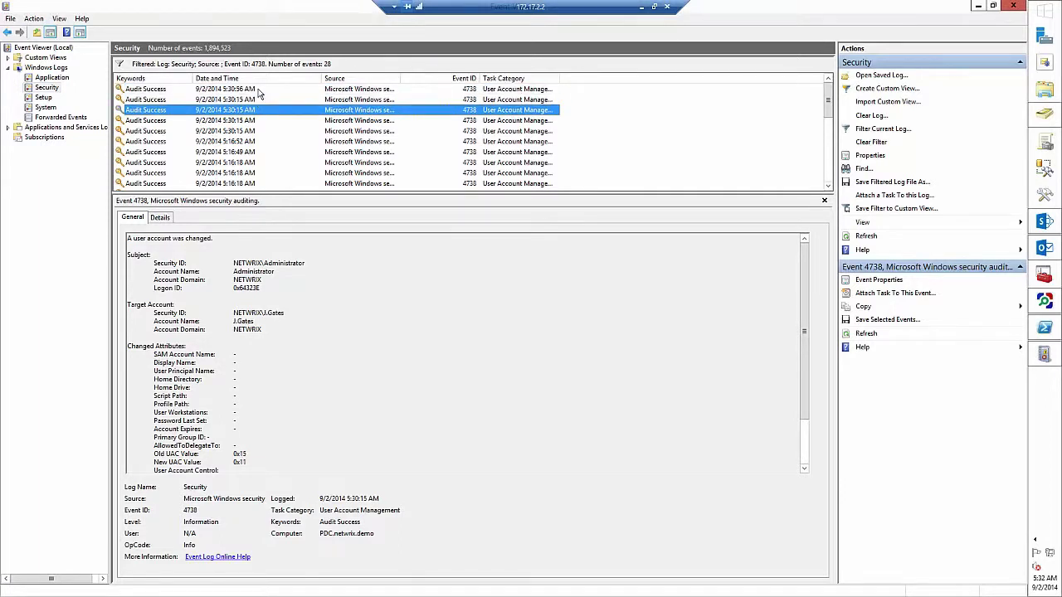
key("Down")
key("Down")
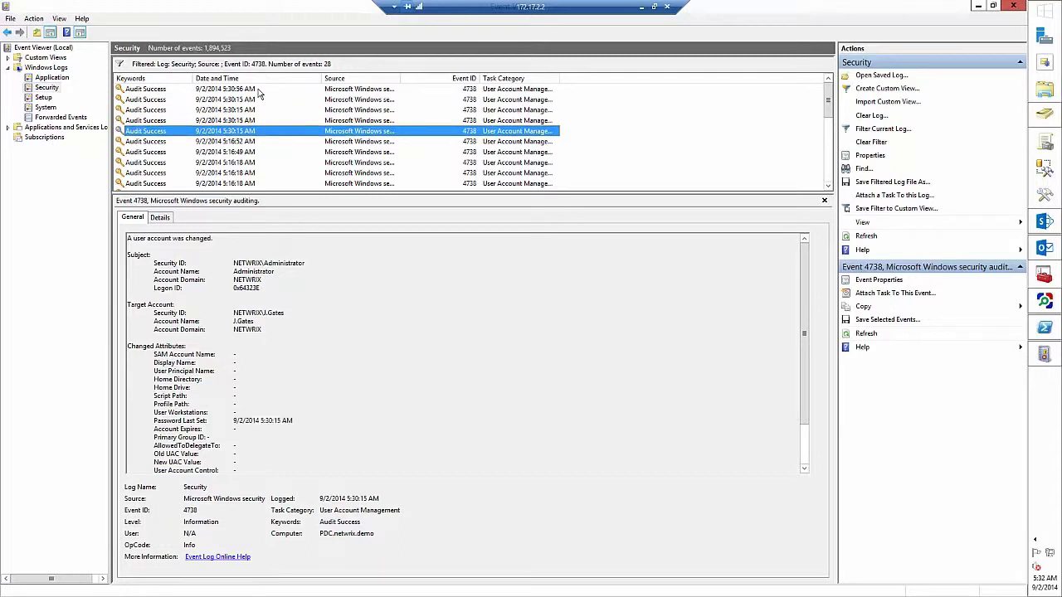
key("Down")
key("Up")
key("Up")
key("Up")
key("Up")
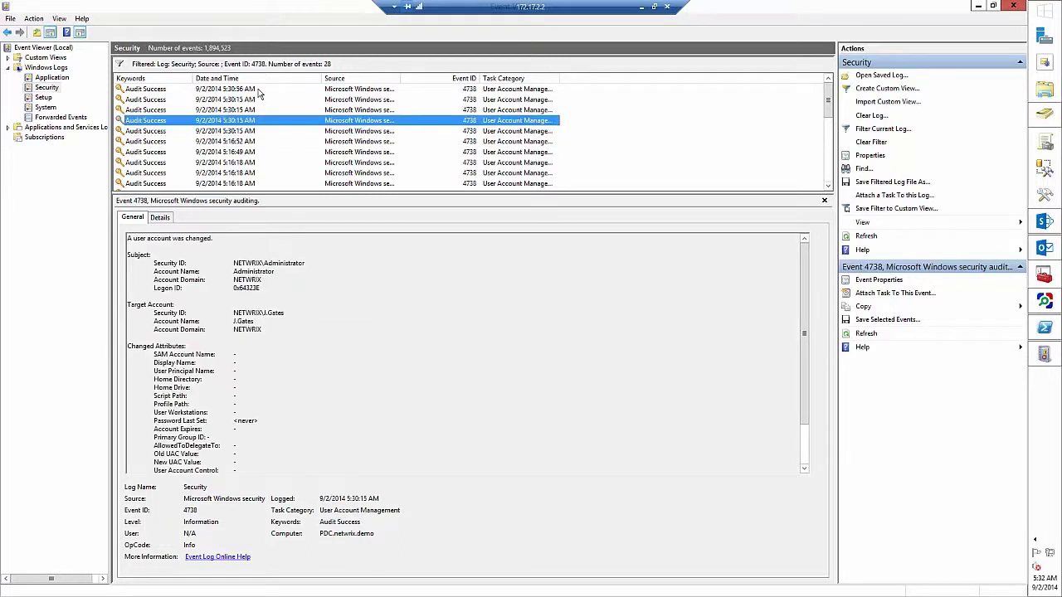
key("Down")
key("Down")
key("Down")
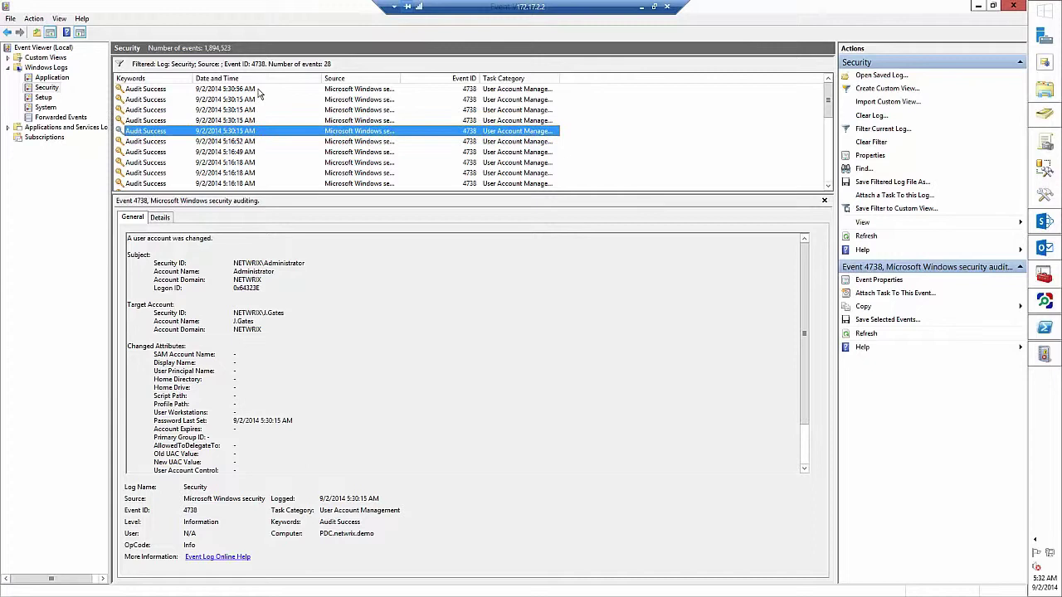
key("Up")
key("Up")
key("Up")
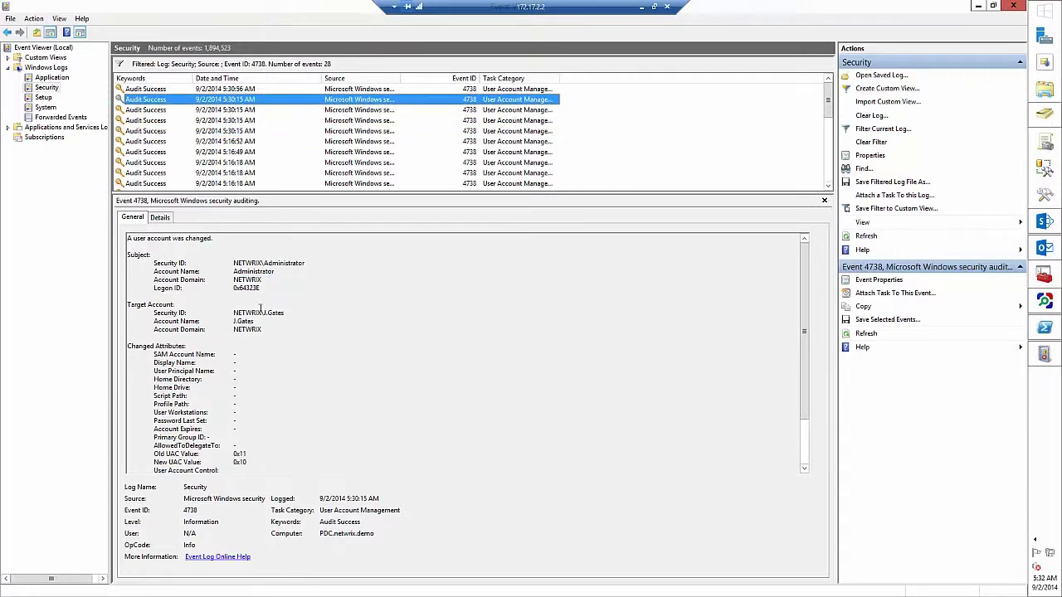
left_click_drag(256, 313, 277, 327)
left_click(299, 314)
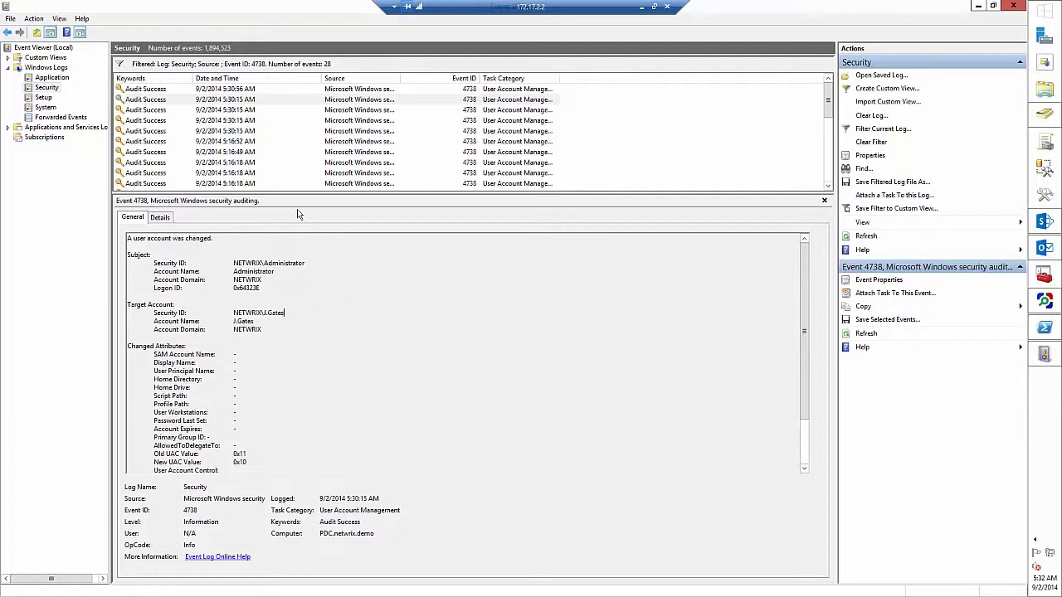
- Change the Security log filter to Event ID 4725 and inspect the newest disabled-account event
right_click(51, 87)
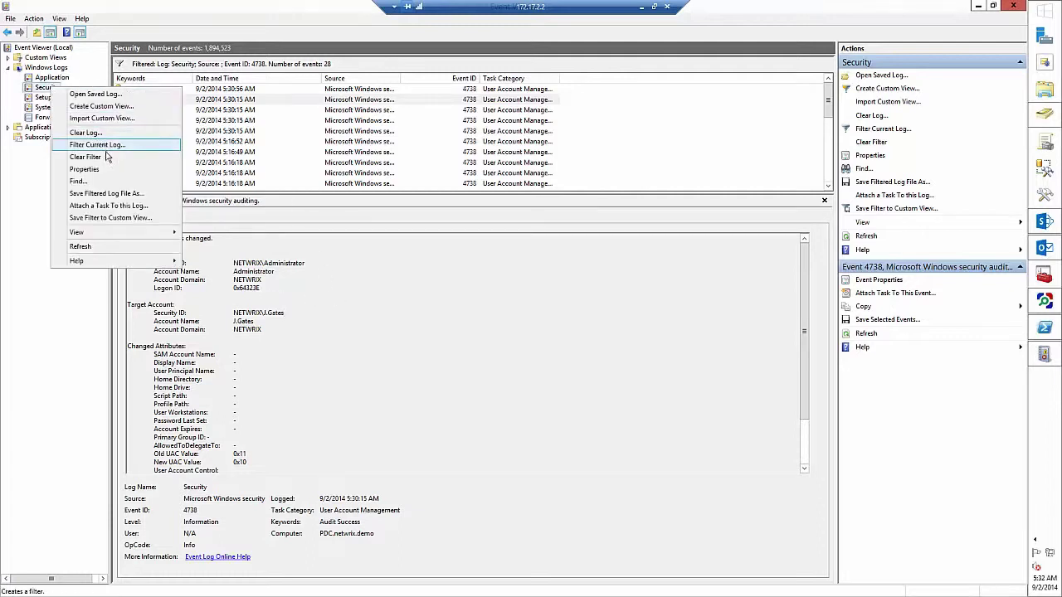
left_click(108, 146)
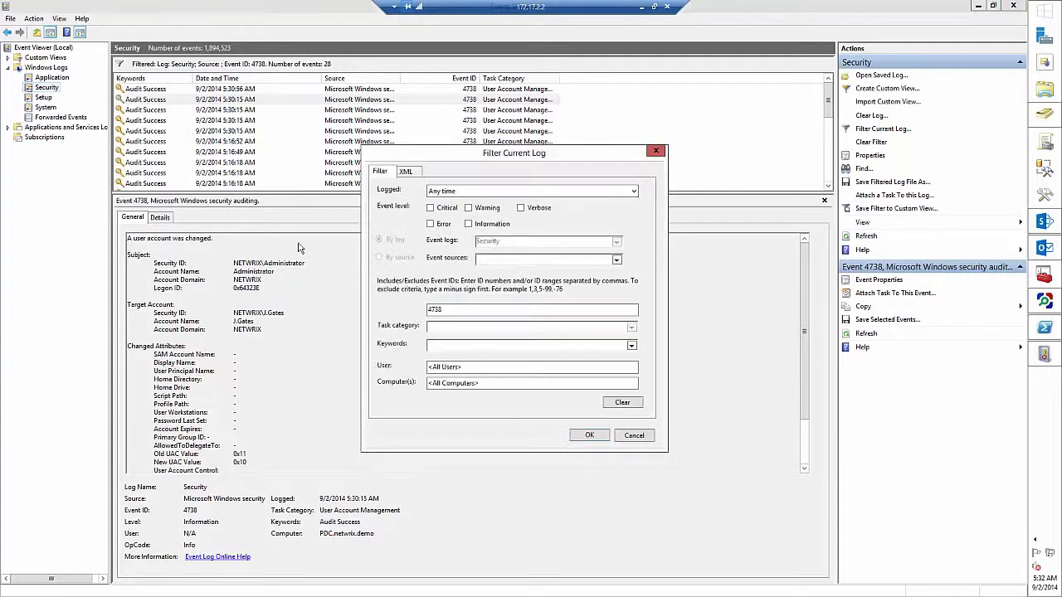
left_click(454, 310)
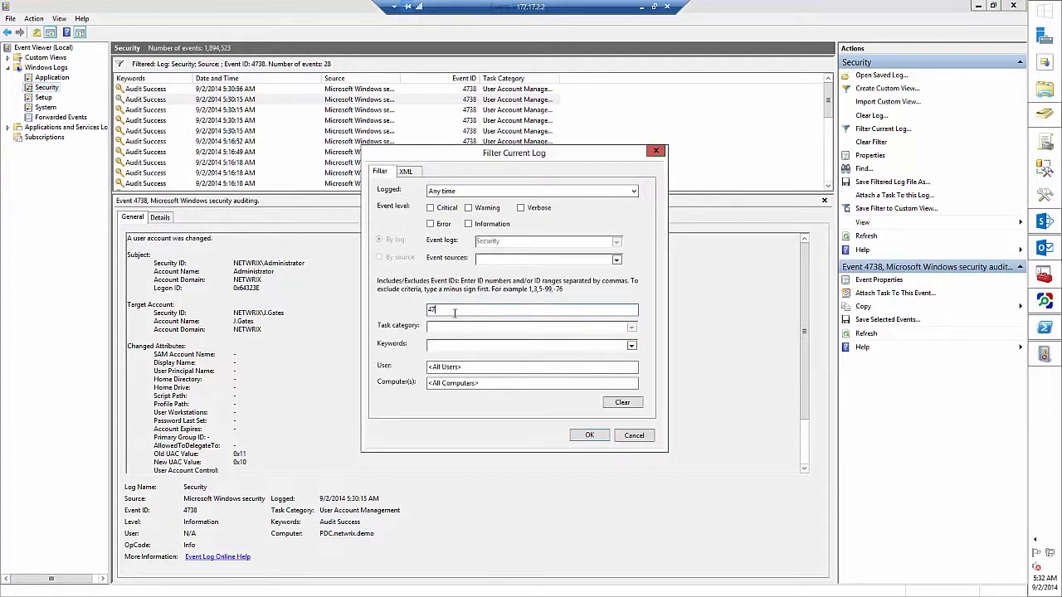
type("25")
key("Return")
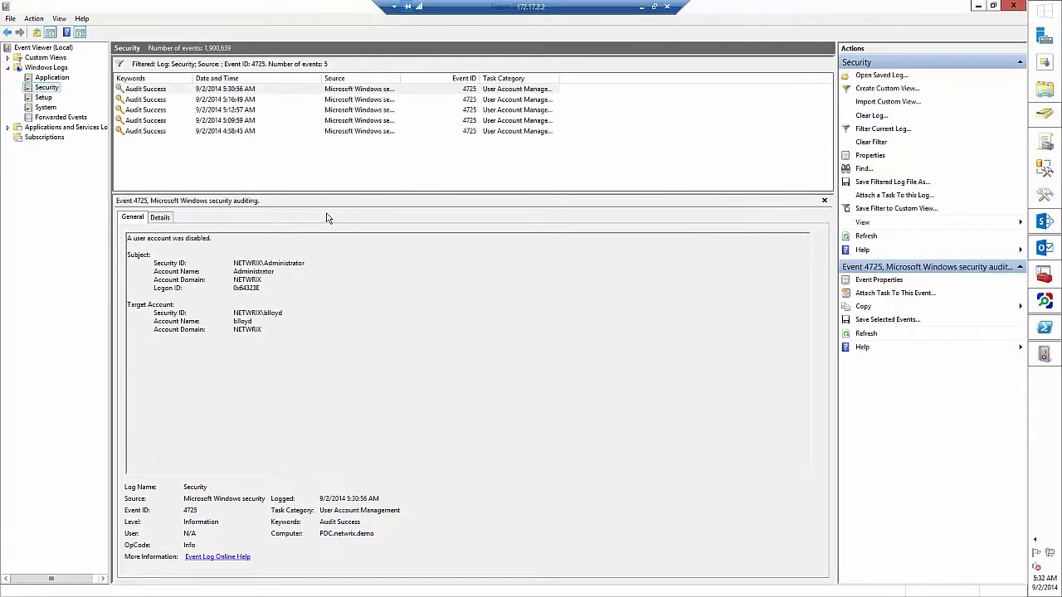
left_click(248, 90)
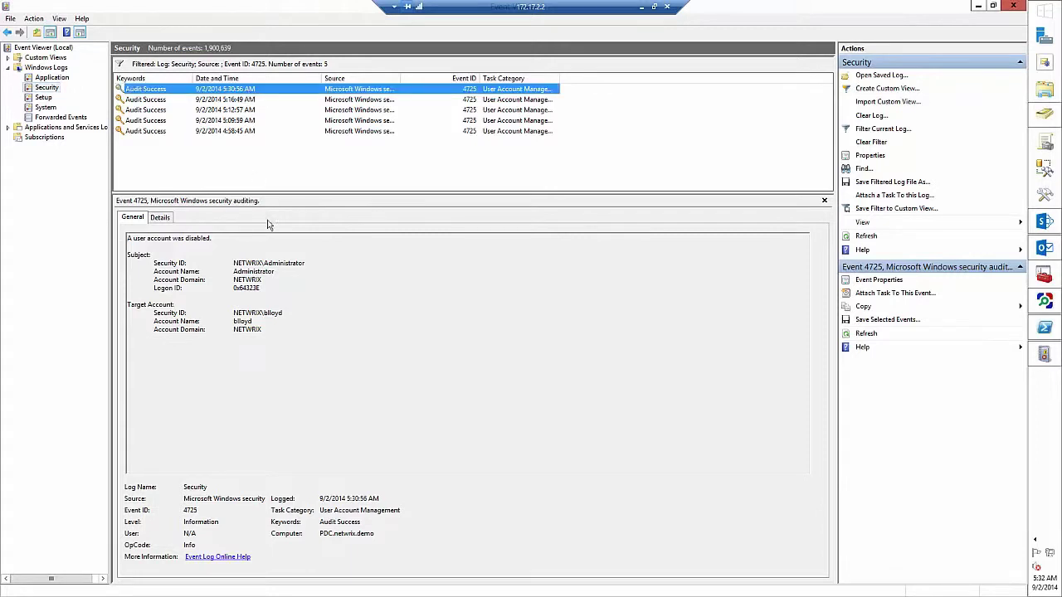
left_click_drag(287, 334, 282, 312)
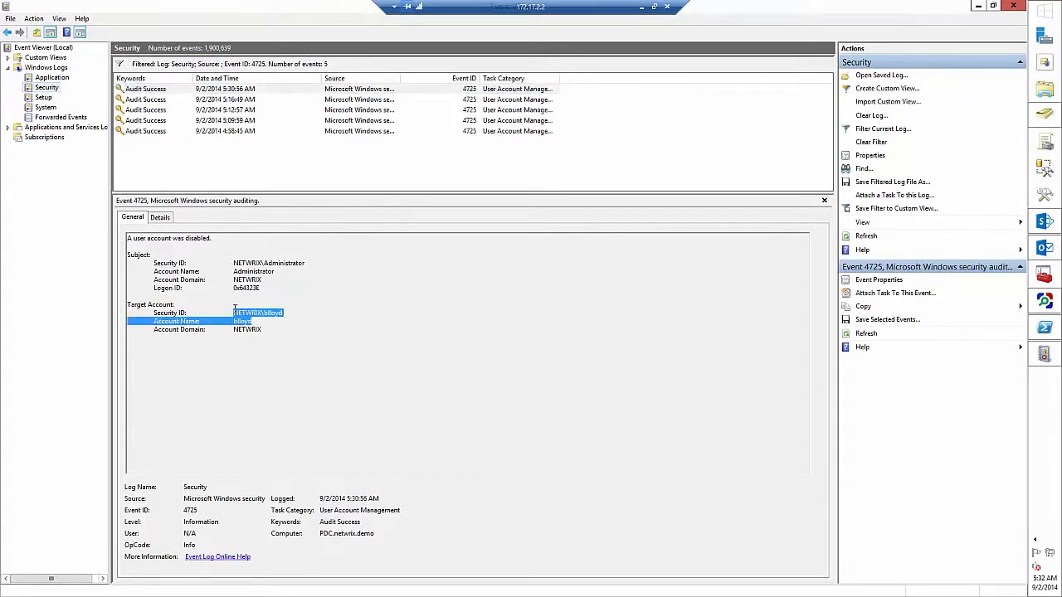
- Change the Security log filter to Event ID 4726 and inspect the deleted account's subject and target details
right_click(48, 90)
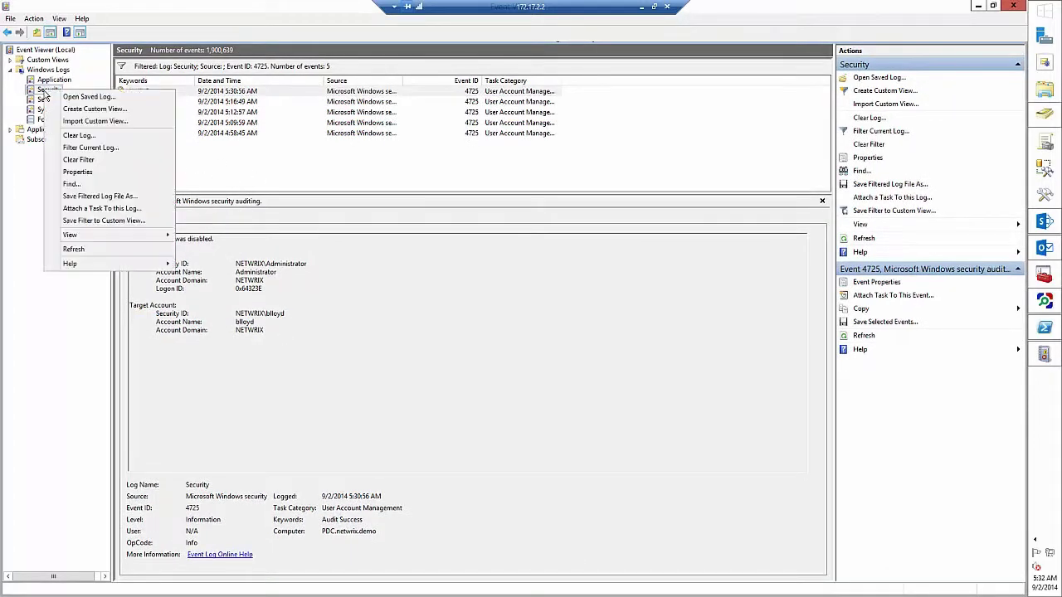
left_click(88, 148)
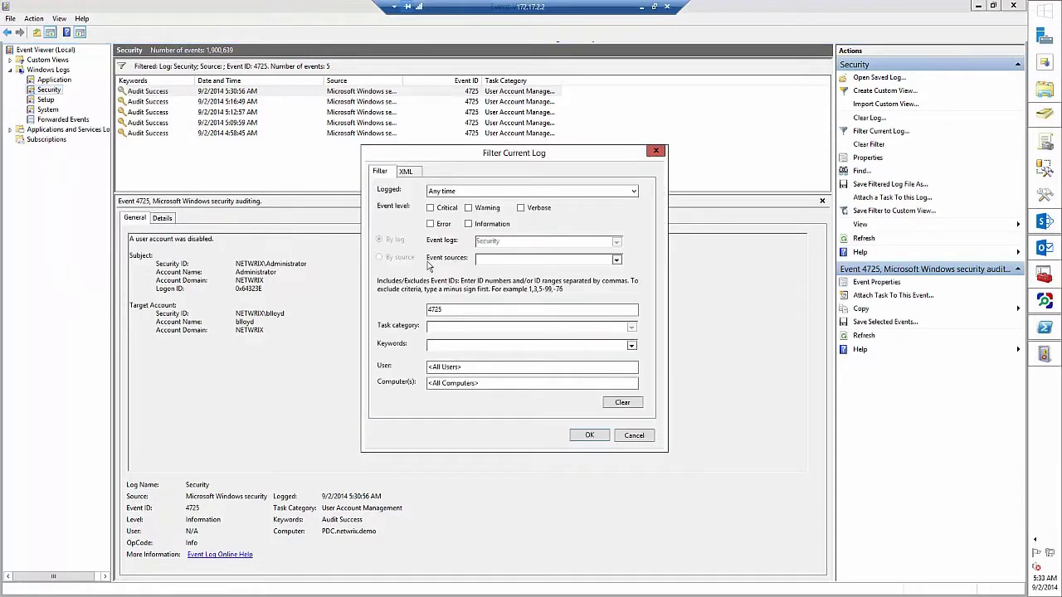
left_click(467, 311)
key("Return")
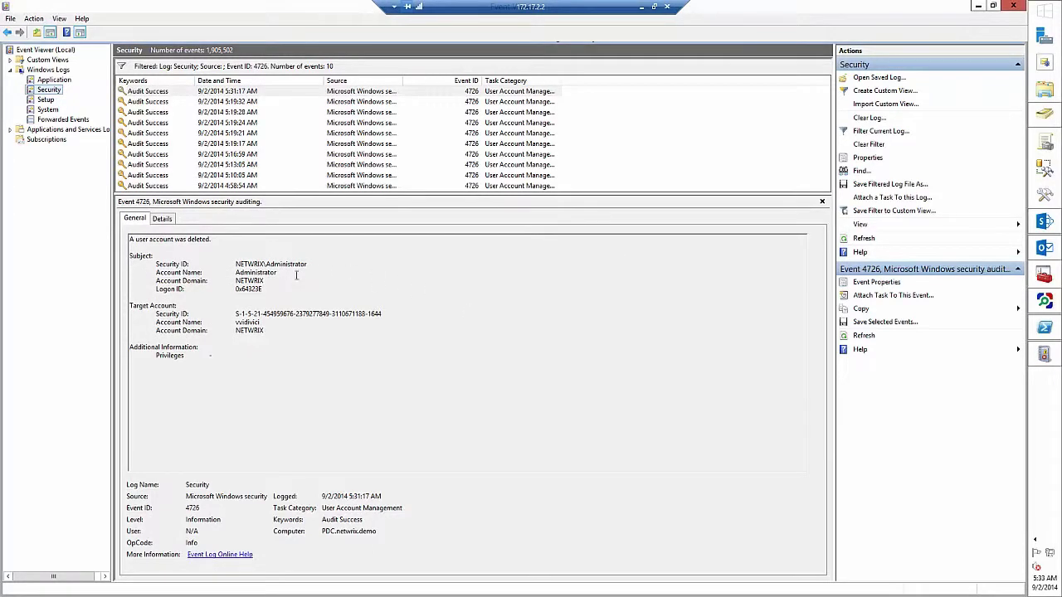
double_click(248, 322)
left_click_drag(262, 324, 286, 263)
left_click(301, 314)
left_click(259, 92)
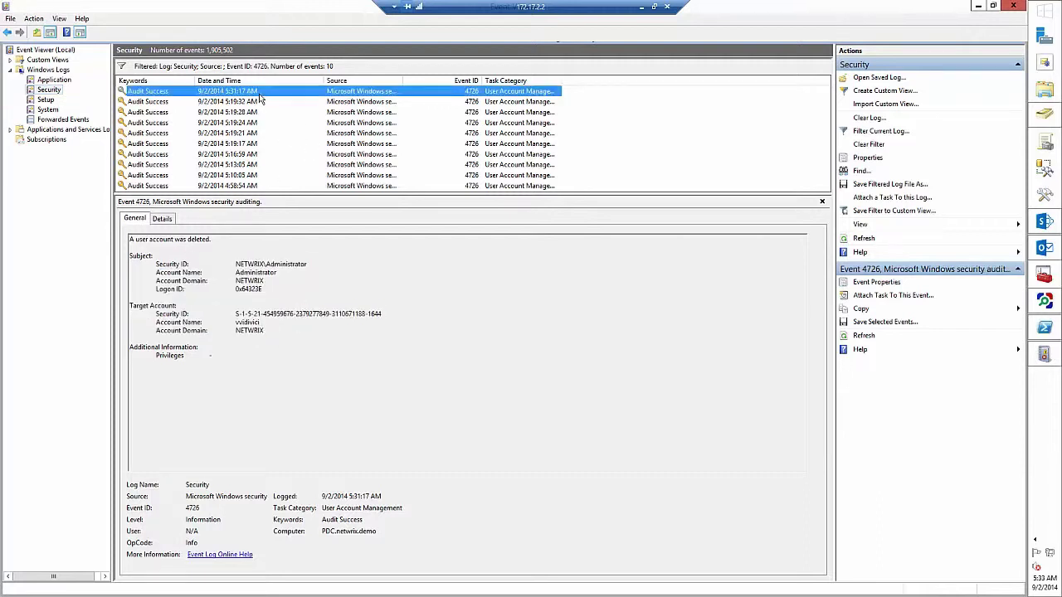